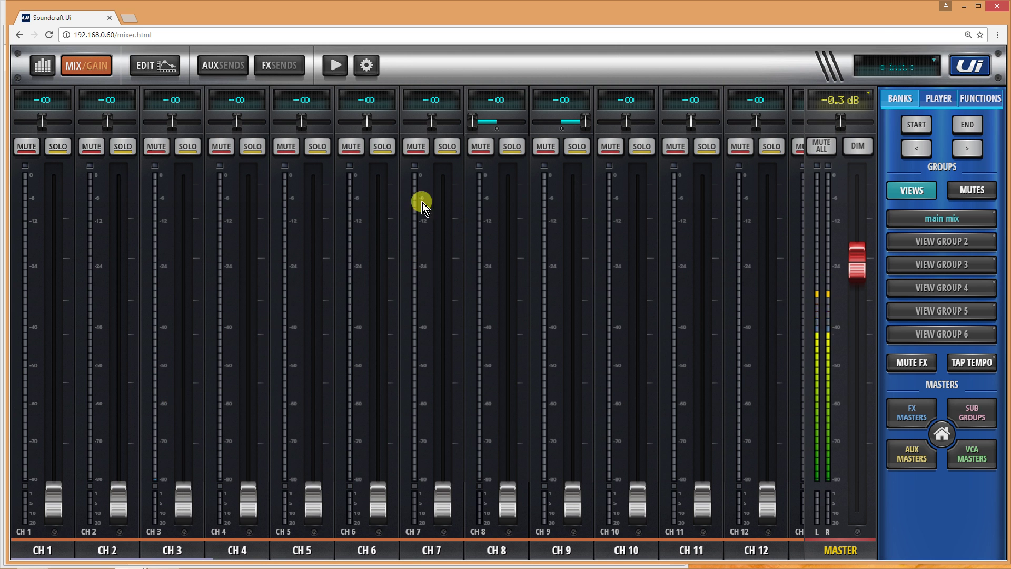
Set Chrome's page zoom for the mixer to 100% from the browser menu
{"action": "left_click", "coordinate": [997, 34]}
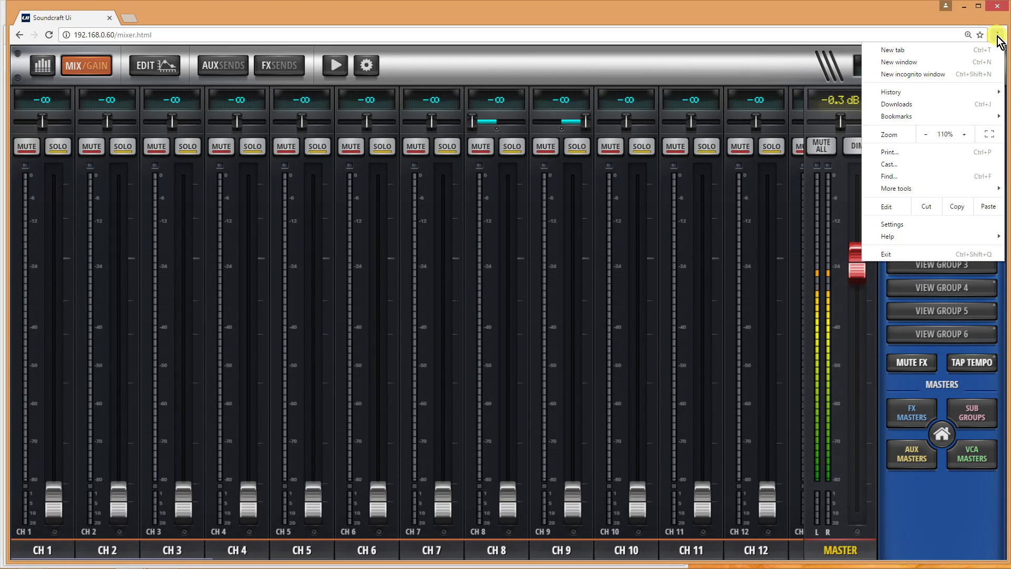
{"action": "left_click", "coordinate": [930, 135]}
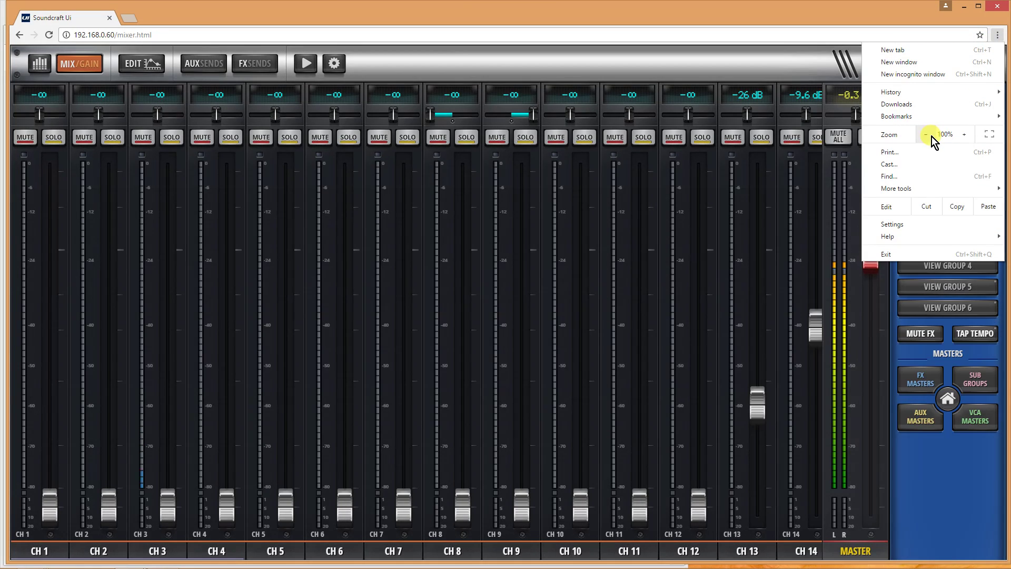
{"action": "left_click", "coordinate": [930, 135]}
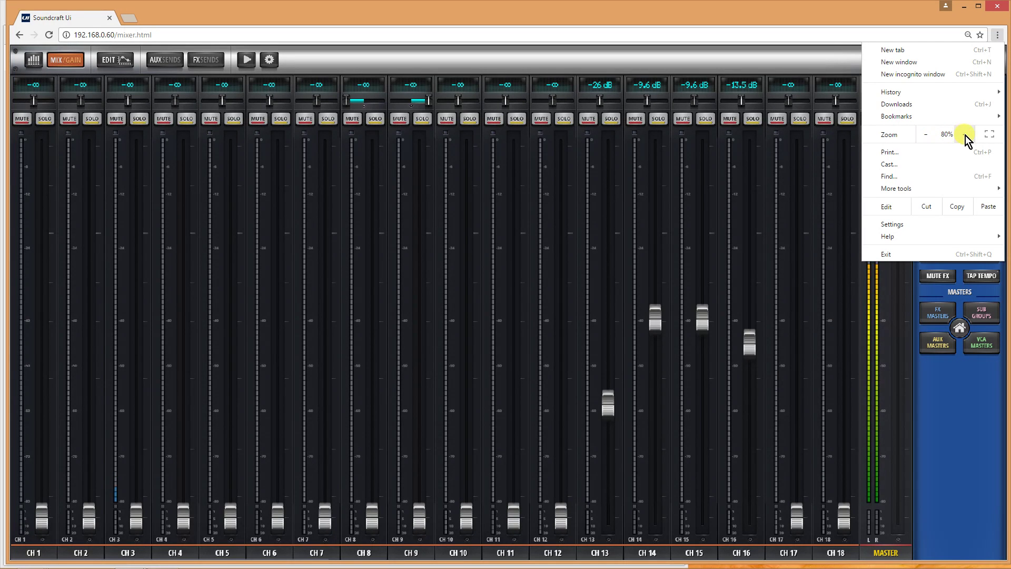
{"action": "left_click", "coordinate": [965, 135]}
{"action": "left_click", "coordinate": [965, 134]}
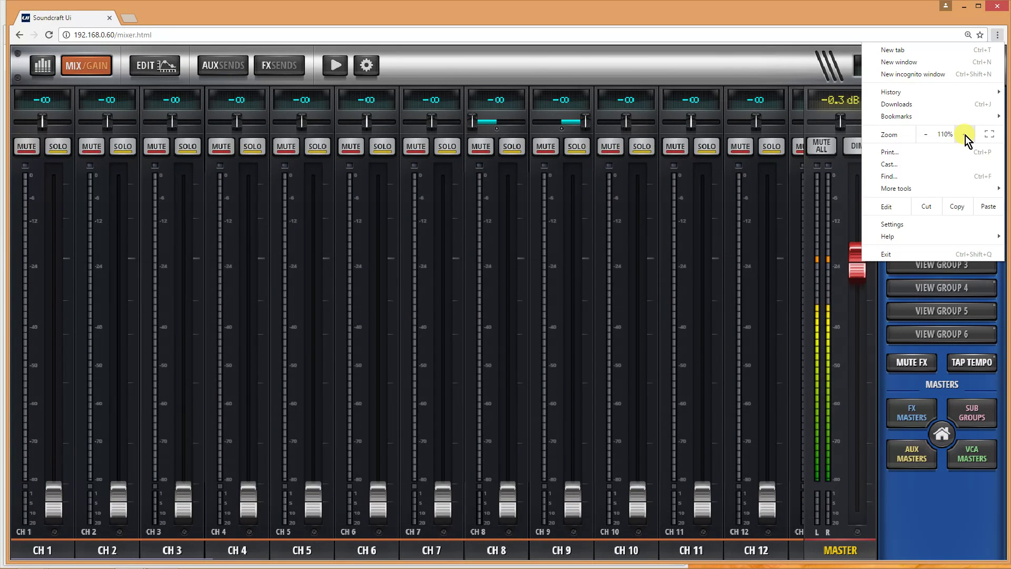
{"action": "left_click", "coordinate": [927, 136]}
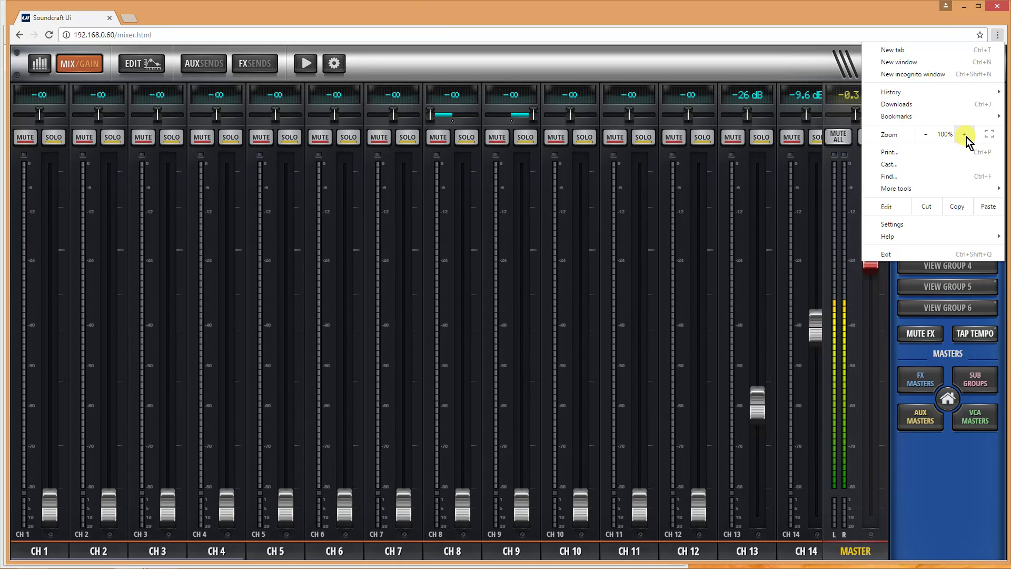
{"action": "left_click", "coordinate": [792, 63]}
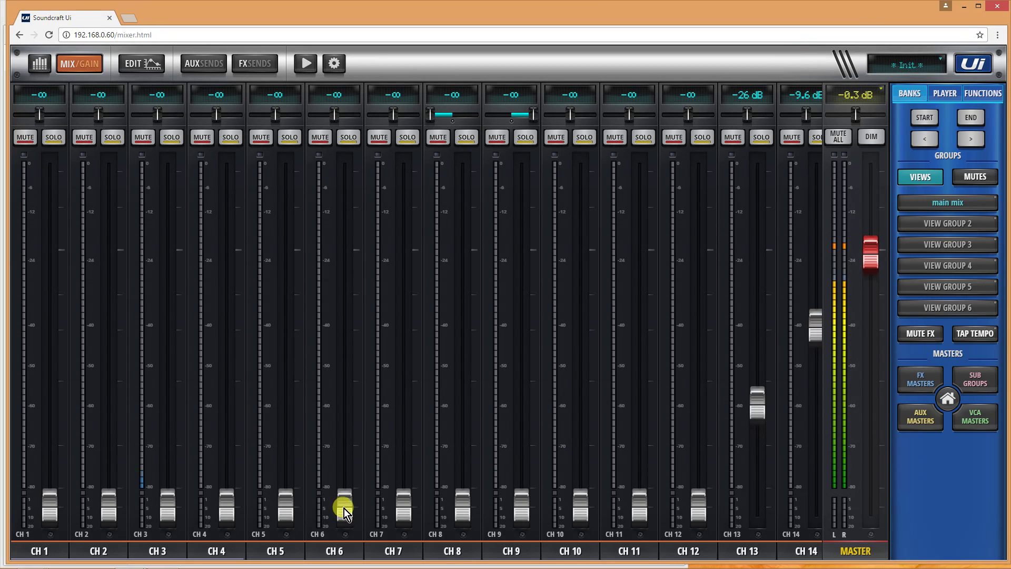
Raise CH 3's input gain to about +0.6 dB and settle CH 6's fader at -8.2 dB
{"action": "left_click_drag", "start_coordinate": [339, 508], "coordinate": [327, 294]}
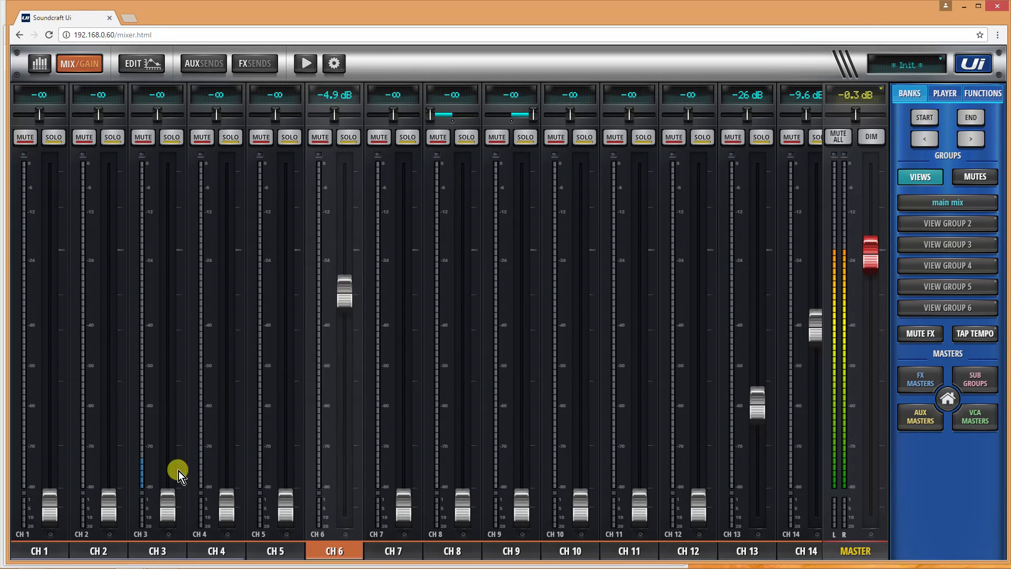
{"action": "mouse_move", "coordinate": [163, 510]}
{"action": "left_mouse_down"}
{"action": "mouse_move", "coordinate": [163, 397]}
{"action": "mouse_move", "coordinate": [155, 522]}
{"action": "left_mouse_up"}
{"action": "left_click", "coordinate": [88, 73]}
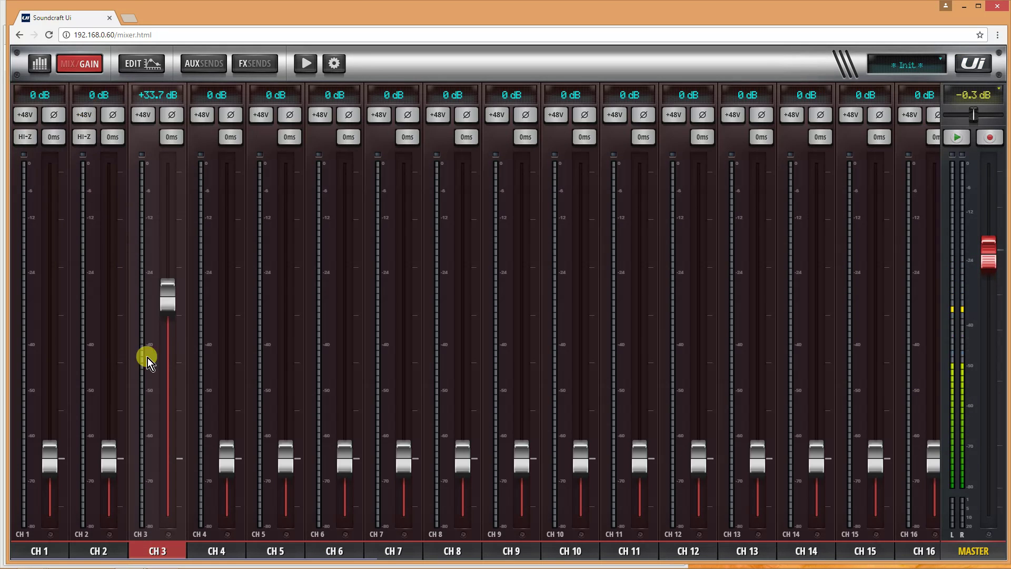
{"action": "left_click_drag", "start_coordinate": [165, 295], "coordinate": [152, 466]}
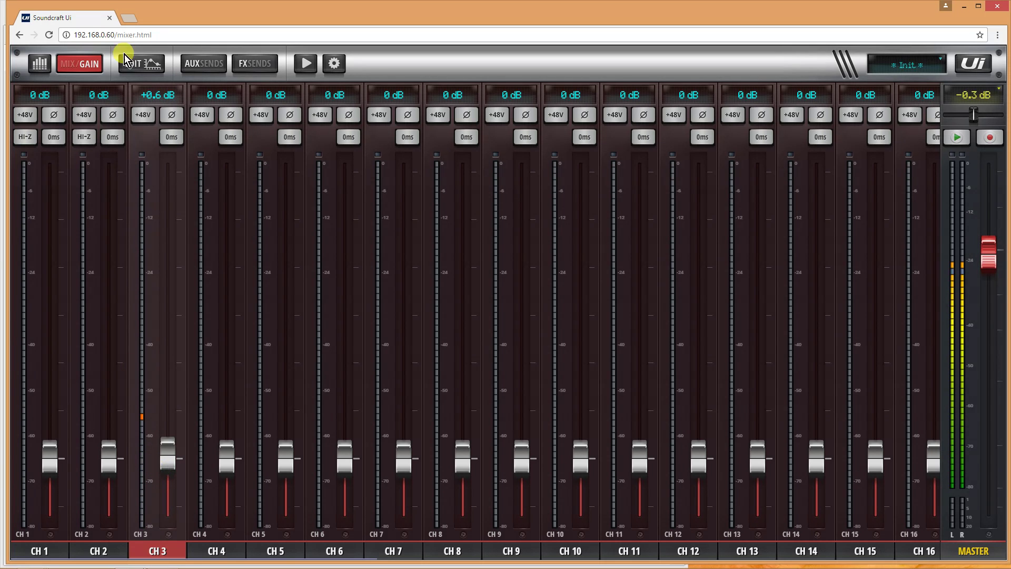
{"action": "left_click", "coordinate": [79, 63]}
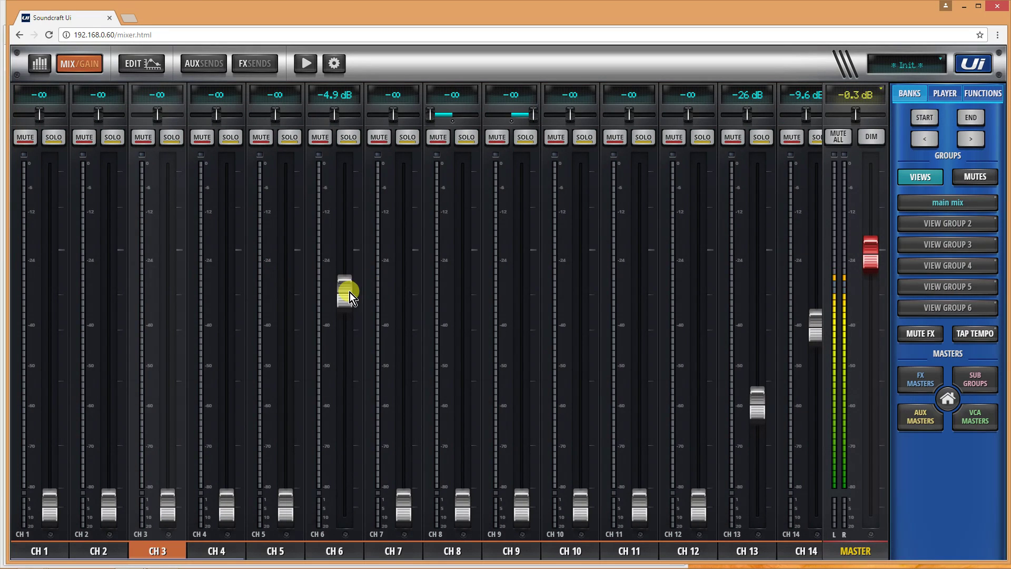
{"action": "left_click_drag", "start_coordinate": [340, 290], "coordinate": [347, 318]}
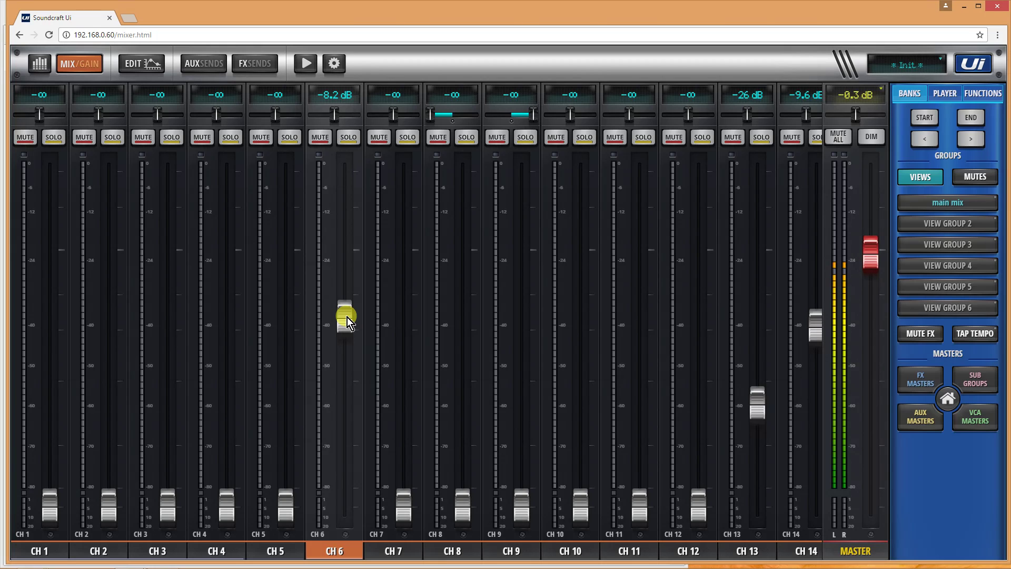
Boost CH 6's EQ band 2 by about +1.2 dB near 994 Hz, then show the full-screen meters
{"action": "double_click", "coordinate": [346, 318]}
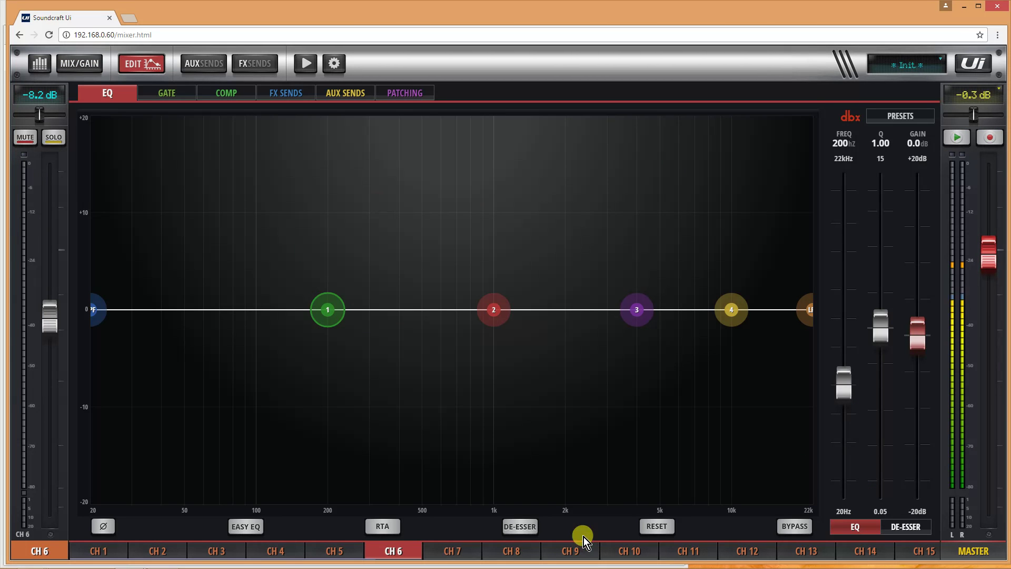
{"action": "left_click_drag", "start_coordinate": [500, 322], "coordinate": [498, 301]}
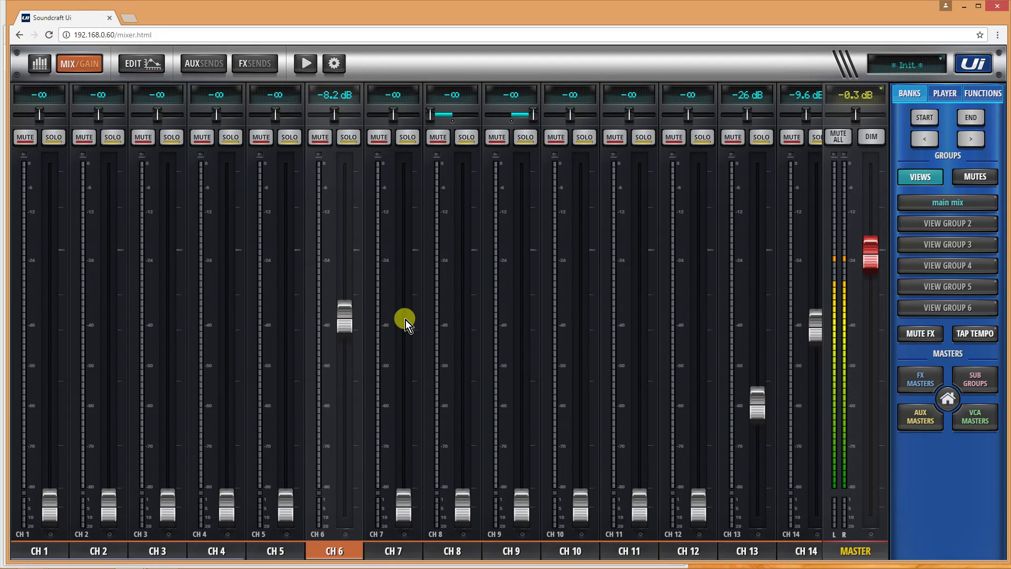
{"action": "double_click", "coordinate": [343, 319]}
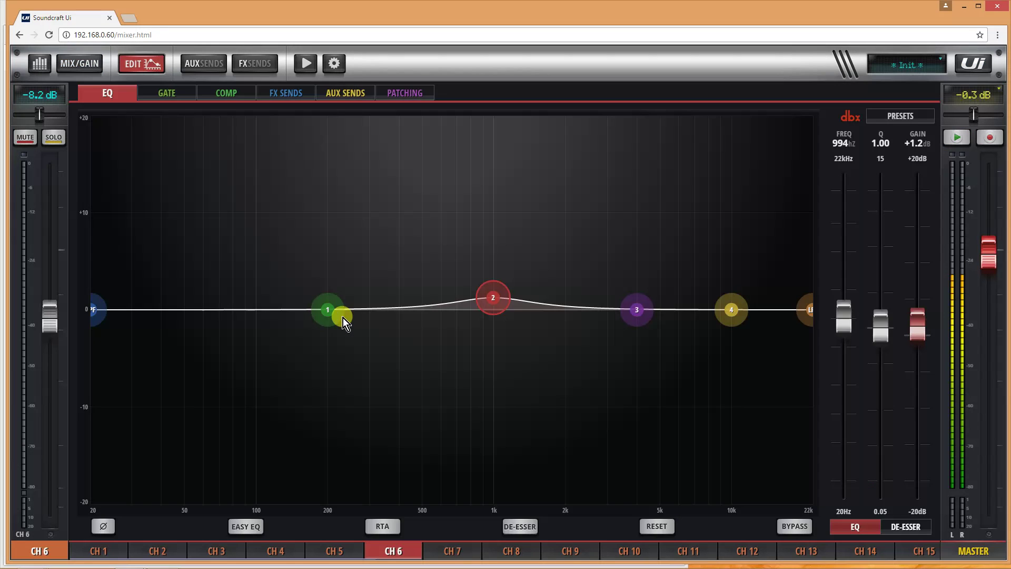
{"action": "double_click", "coordinate": [506, 402]}
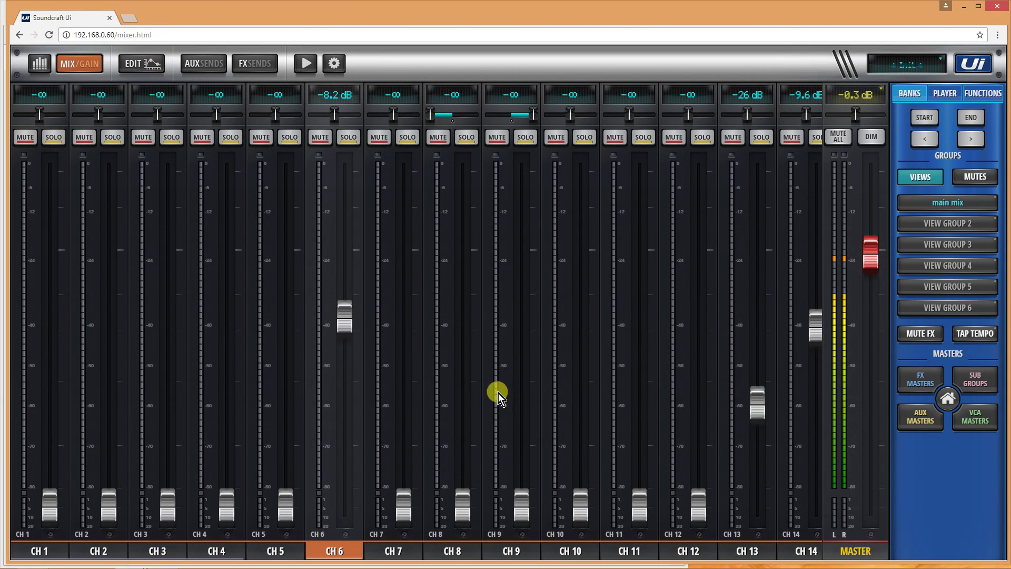
{"action": "double_click", "coordinate": [345, 406]}
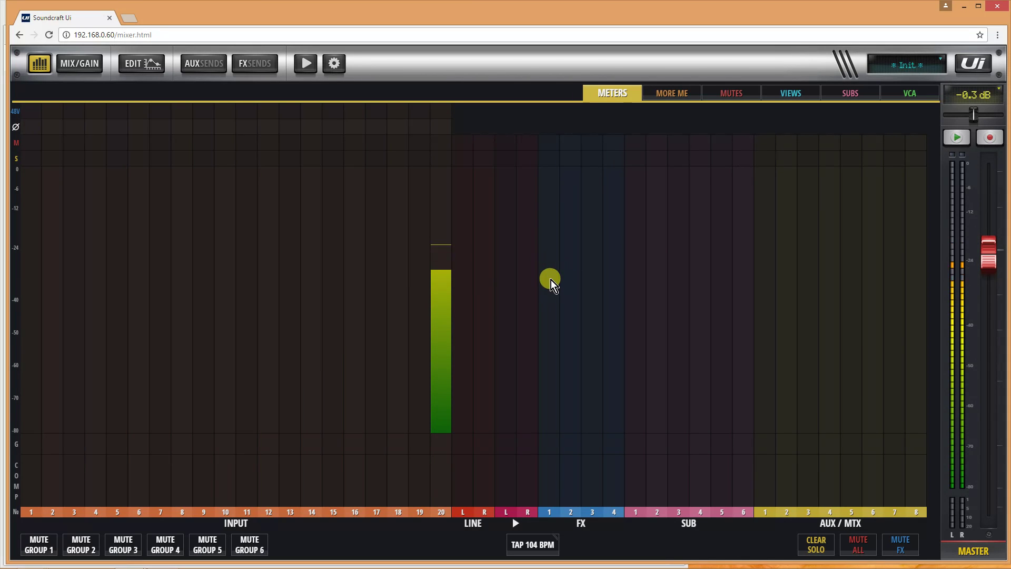
Check AUX 1's send levels from the meters, then return to the faders via channel 9
{"action": "left_click", "coordinate": [763, 349]}
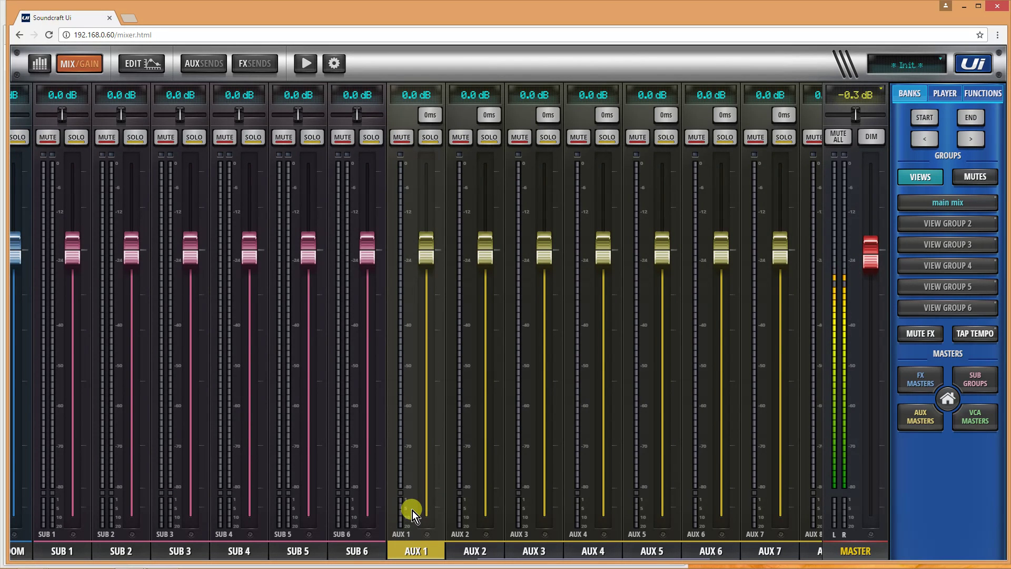
{"action": "left_click", "coordinate": [424, 396]}
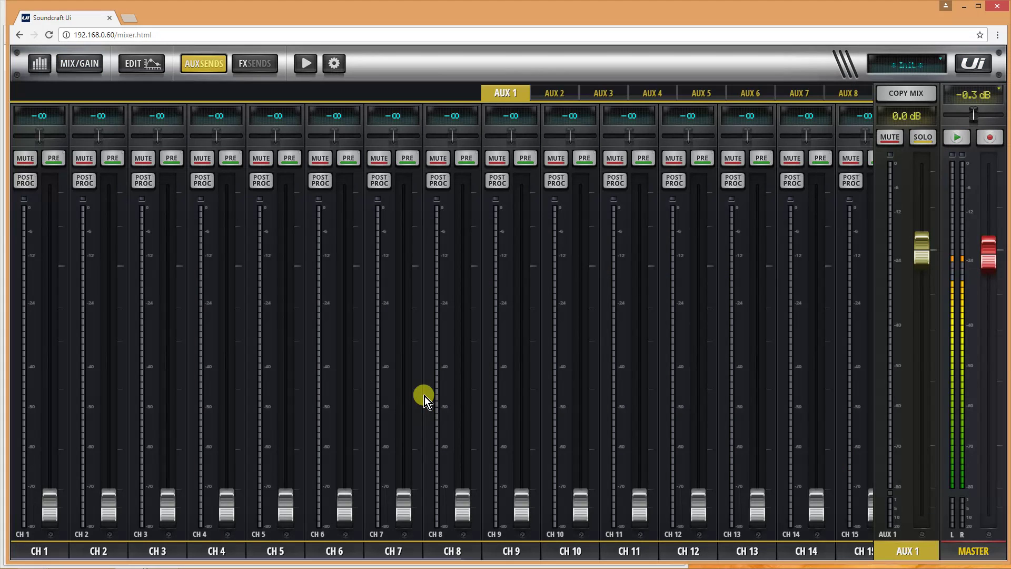
{"action": "left_click", "coordinate": [41, 63]}
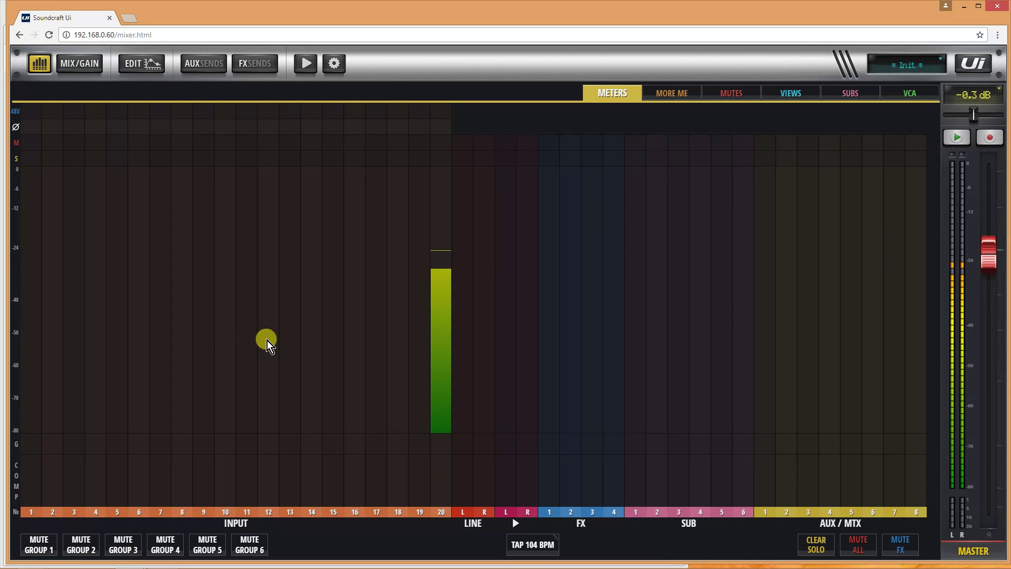
{"action": "left_click", "coordinate": [205, 333]}
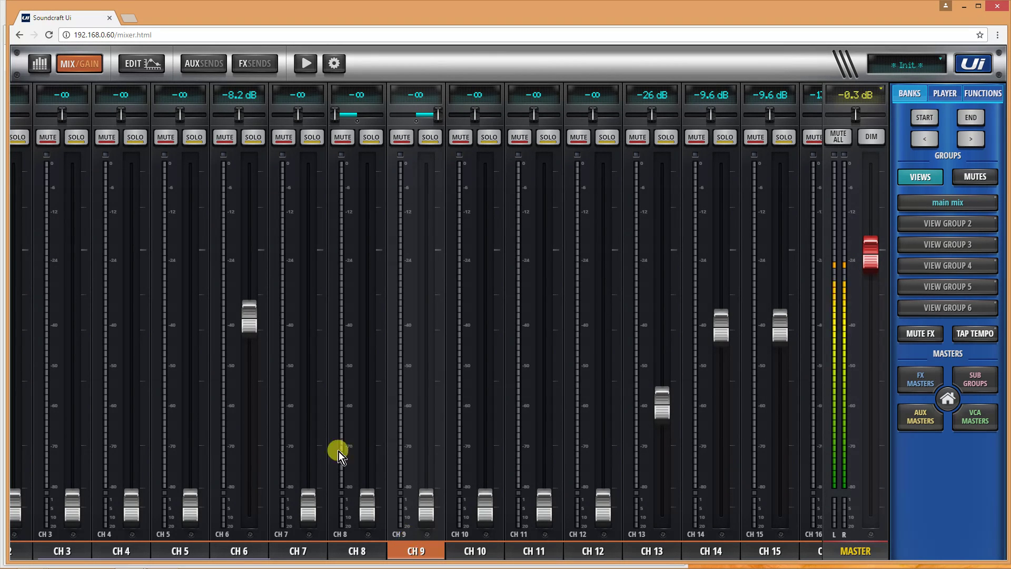
Lower channel 6's compressor threshold below -6 dB
{"action": "left_click_drag", "start_coordinate": [237, 387], "coordinate": [383, 401]}
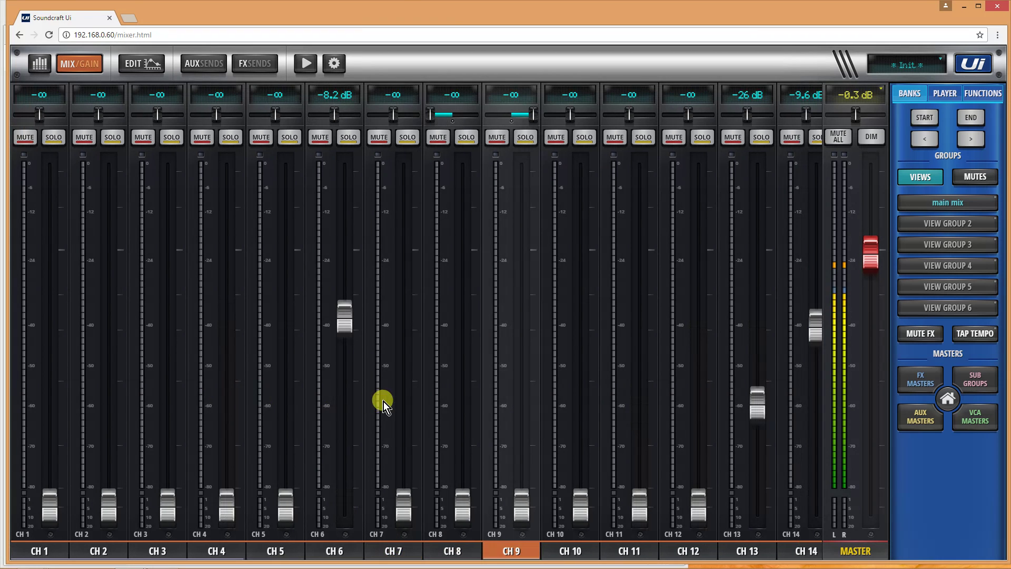
{"action": "left_click", "coordinate": [350, 554]}
{"action": "left_click", "coordinate": [349, 553]}
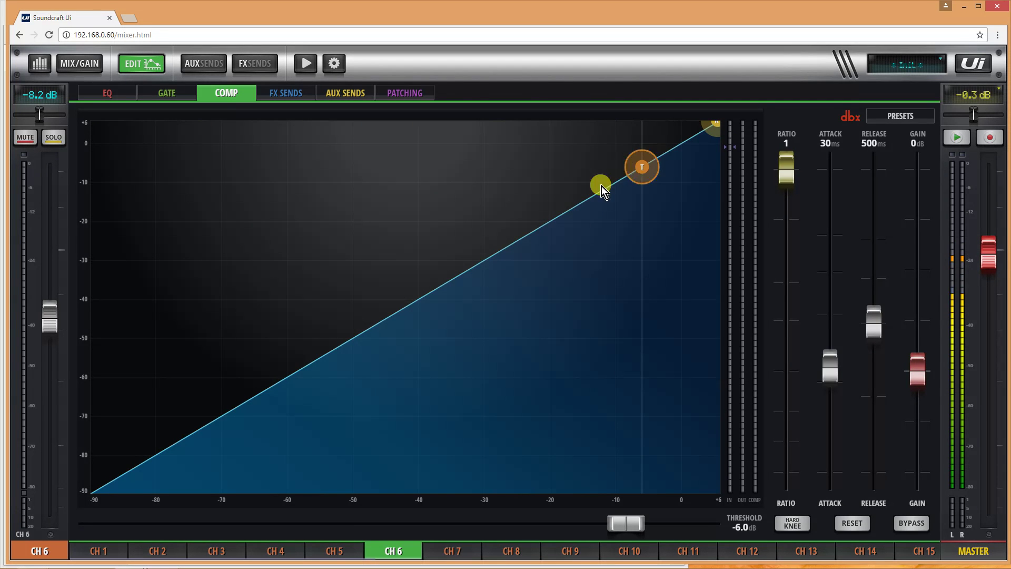
{"action": "left_click_drag", "start_coordinate": [601, 186], "coordinate": [541, 204]}
{"action": "key", "text": "Escape"}
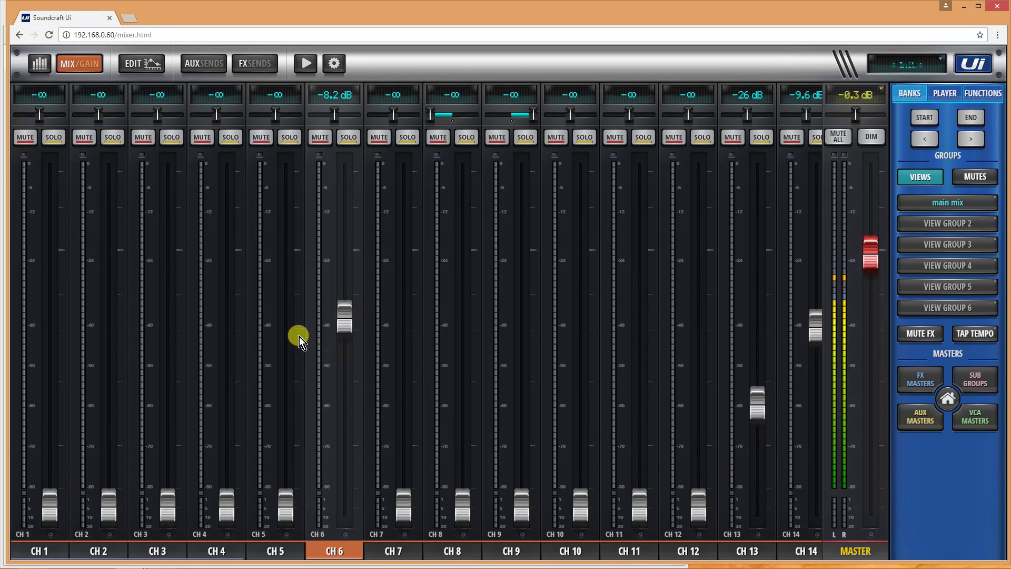
Centre channel 6's pan and bring its fader down to -7.6 dB
{"action": "left_click_drag", "start_coordinate": [335, 116], "coordinate": [319, 116]}
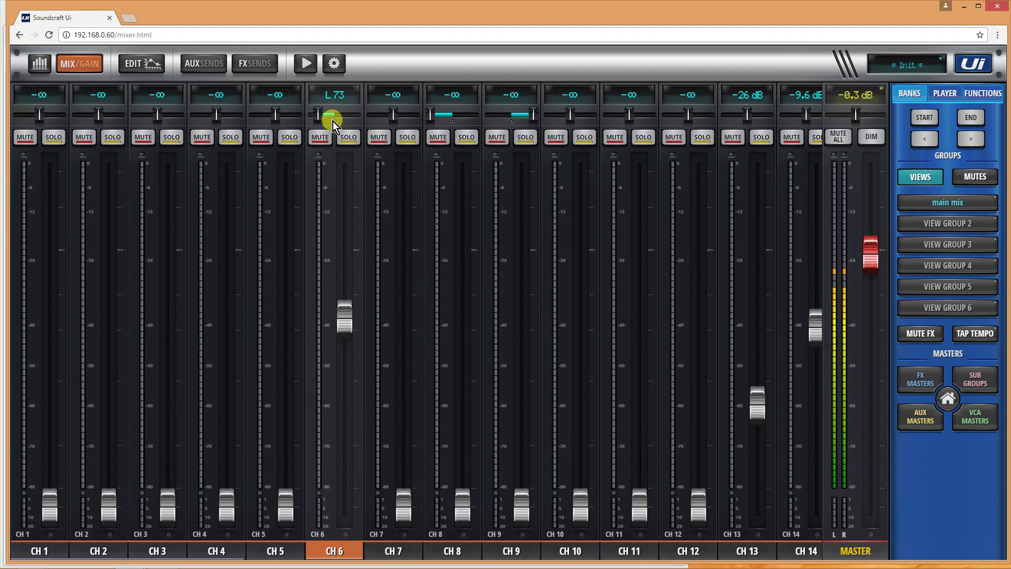
{"action": "double_click", "coordinate": [337, 93]}
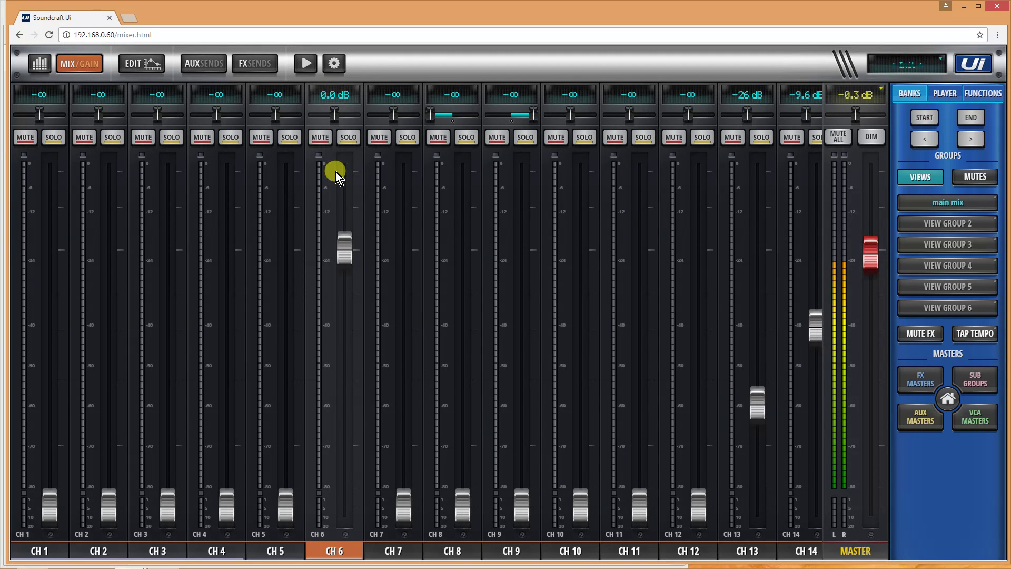
{"action": "left_click_drag", "start_coordinate": [345, 255], "coordinate": [346, 323]}
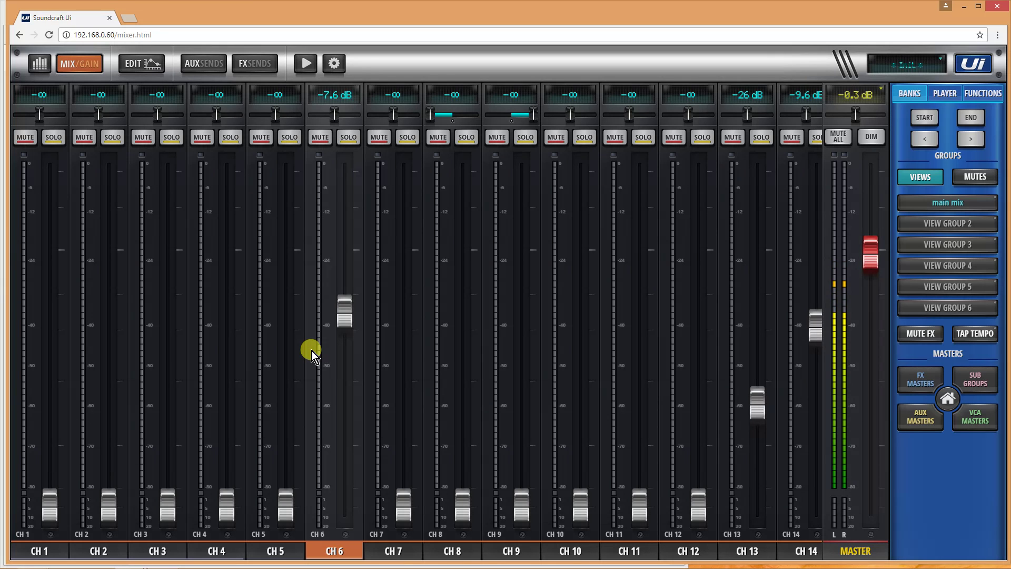
Start renaming CH 6 but cancel, keeping the name 'CH 6'
{"action": "double_click", "coordinate": [311, 351]}
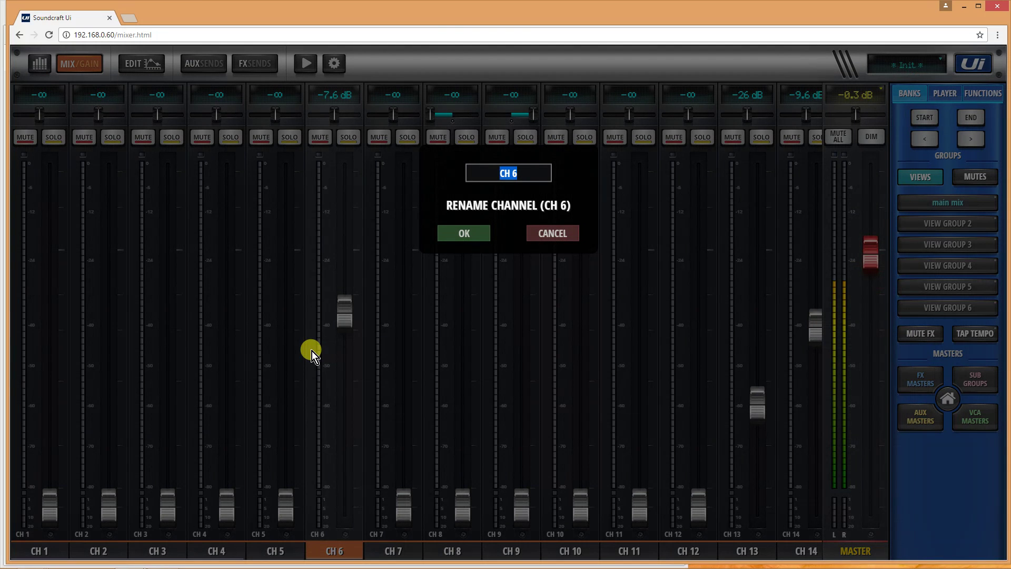
{"action": "left_click", "coordinate": [564, 235]}
{"action": "left_click", "coordinate": [437, 384]}
Page through the channel banks and lower CH 6's level to -10.3 dB
{"action": "key", "text": "Right"}
{"action": "key", "text": "Right"}
{"action": "key", "text": "Right"}
{"action": "key", "text": "Left"}
{"action": "key", "text": "Left"}
{"action": "key", "text": "Left"}
{"action": "key", "text": "Left"}
{"action": "key", "text": "Left"}
{"action": "key", "text": "Left"}
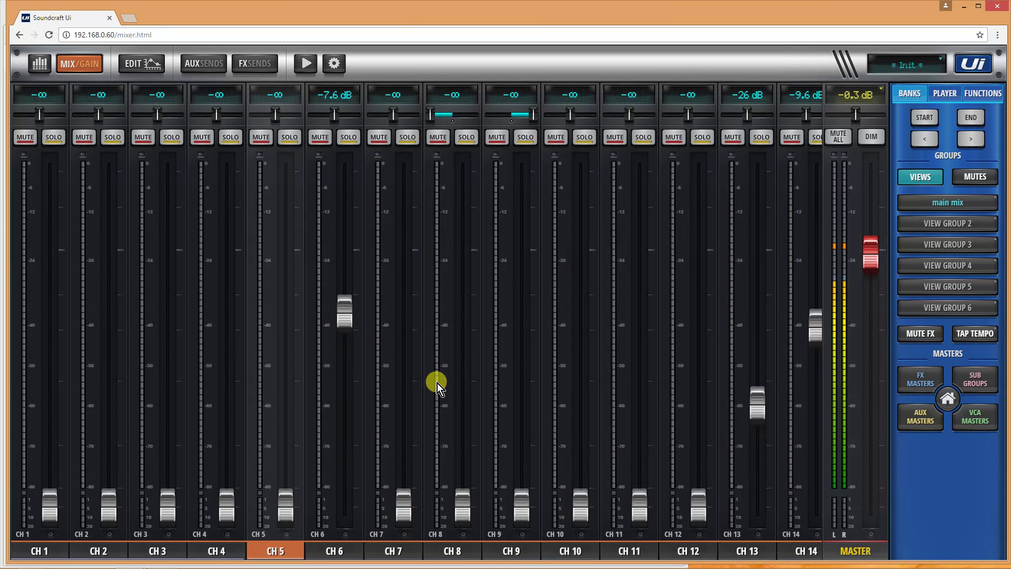
{"action": "scroll", "coordinate": [437, 384], "scroll_direction": "right", "scroll_amount": 5}
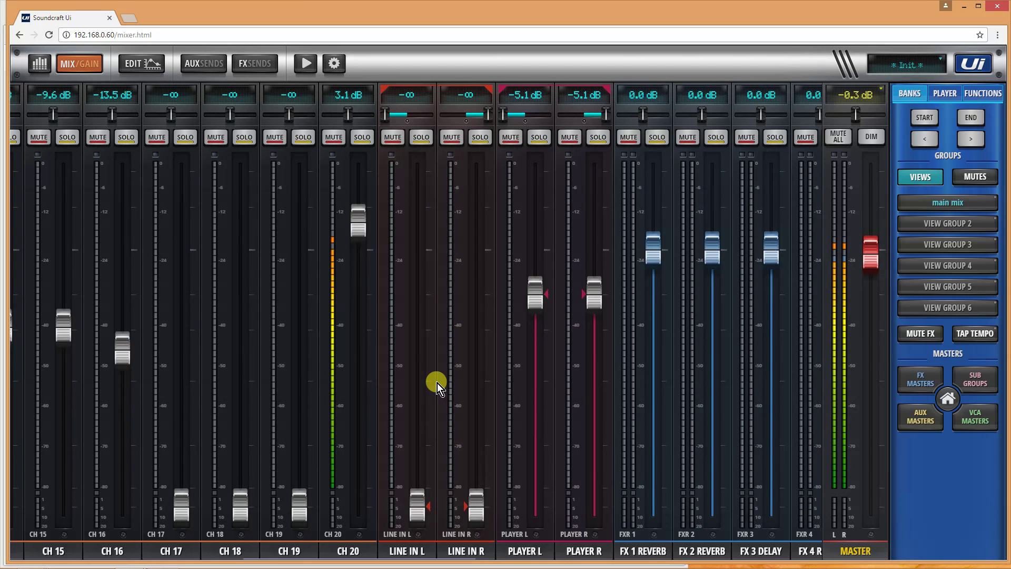
{"action": "scroll", "coordinate": [437, 383], "scroll_direction": "left", "scroll_amount": 5}
{"action": "scroll", "coordinate": [437, 383], "scroll_direction": "right", "scroll_amount": 5}
{"action": "scroll", "coordinate": [437, 383], "scroll_direction": "left", "scroll_amount": 5}
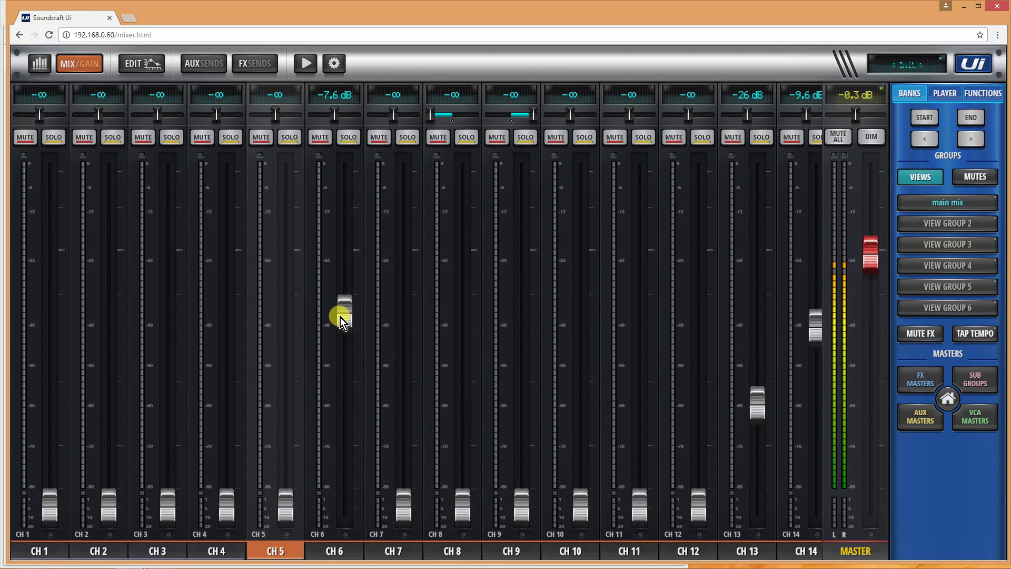
{"action": "left_click_drag", "start_coordinate": [340, 317], "coordinate": [341, 336]}
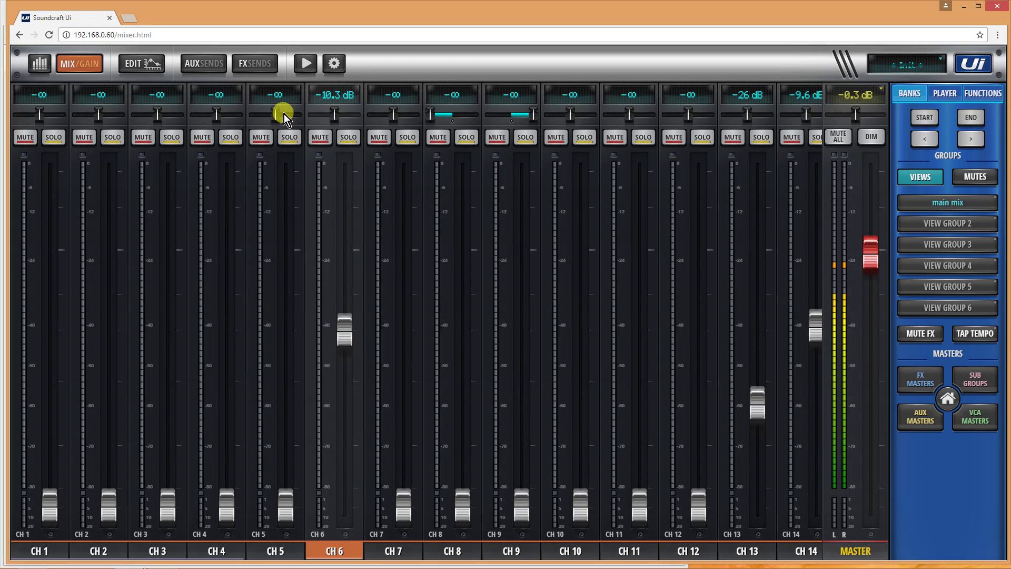
Load the same mixer.html address in a second browser tab
{"action": "left_click", "coordinate": [162, 34]}
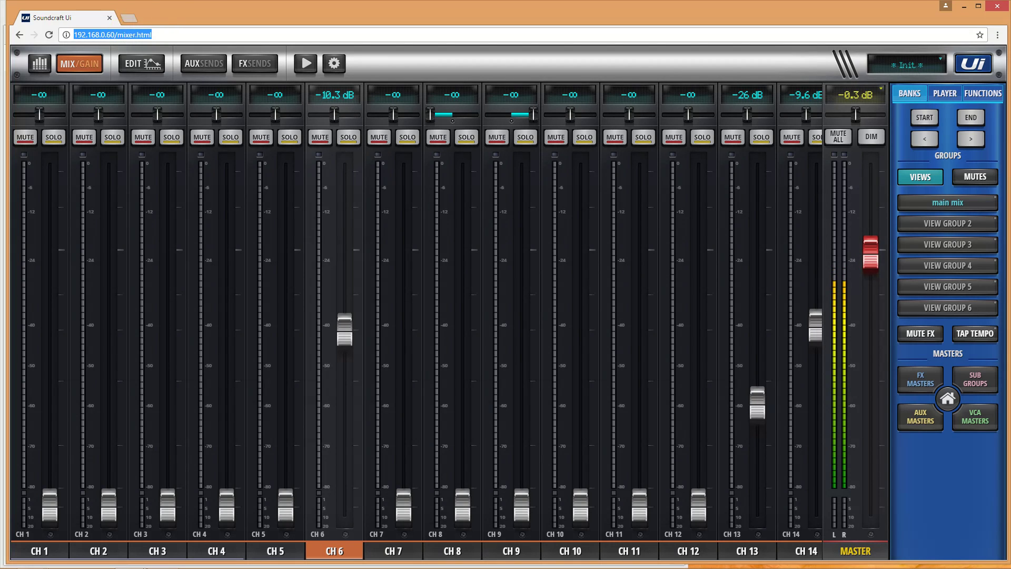
{"action": "left_click", "coordinate": [130, 19]}
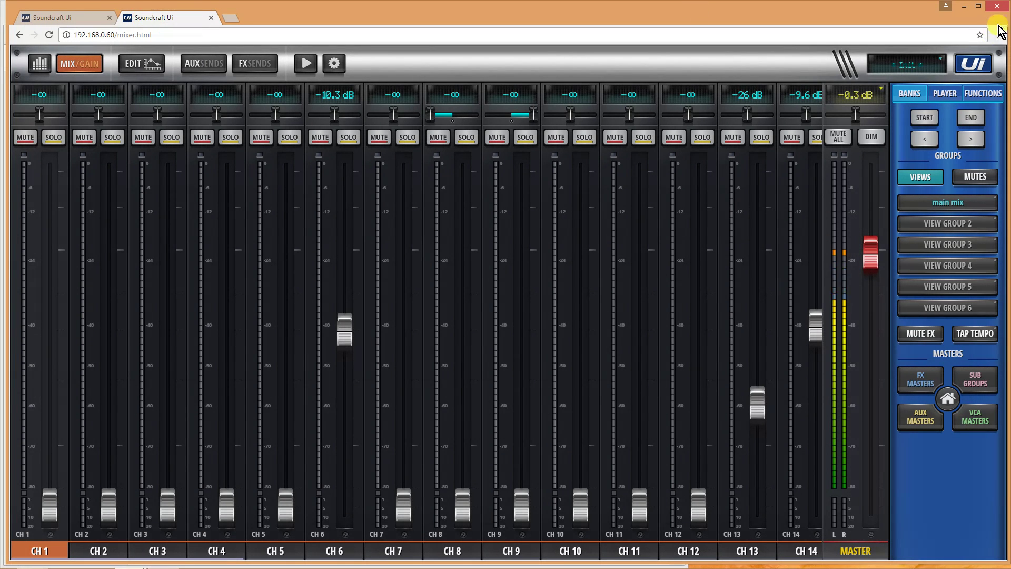
Narrow the mixer window, minimize the three Explorer windows, and move the mixer right
{"action": "left_click_drag", "start_coordinate": [1005, 31], "coordinate": [673, 37]}
{"action": "left_click", "coordinate": [964, 123]}
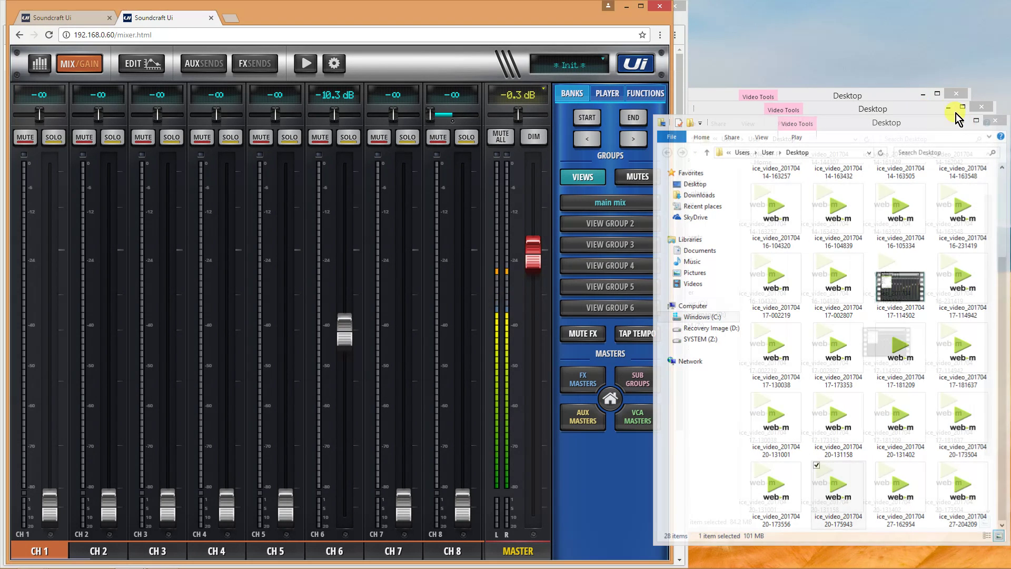
{"action": "left_click", "coordinate": [949, 108]}
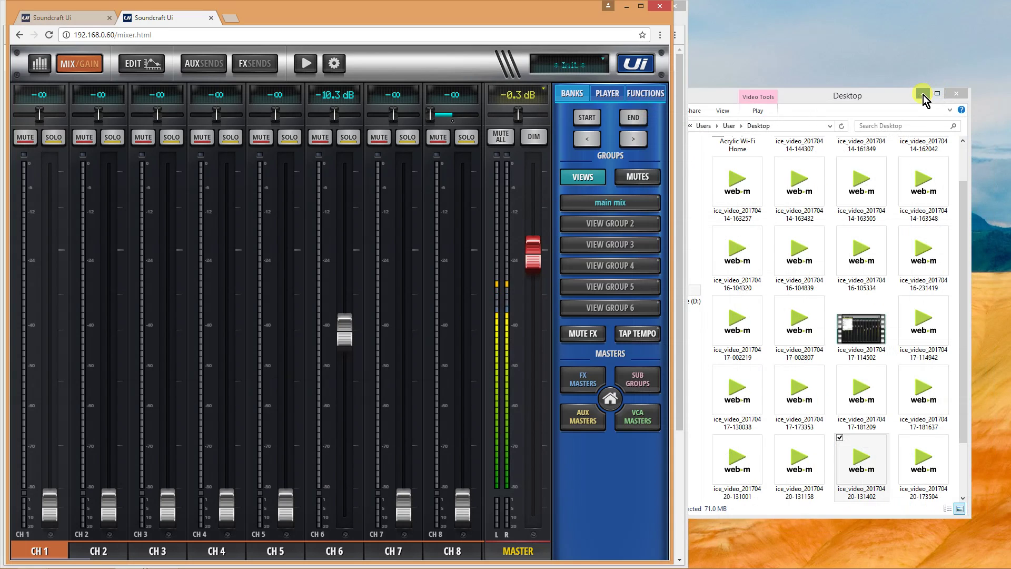
{"action": "left_click", "coordinate": [922, 94]}
{"action": "left_click_drag", "start_coordinate": [527, 20], "coordinate": [840, 30]}
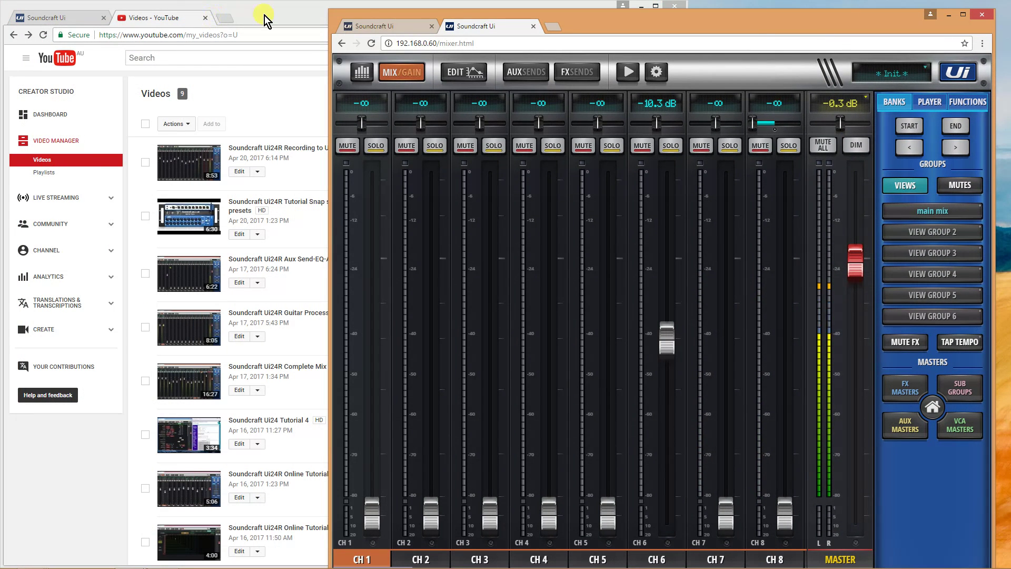
Close the YouTube tab, narrow the left mixer window, and set its zoom to 80%
{"action": "left_click", "coordinate": [285, 9]}
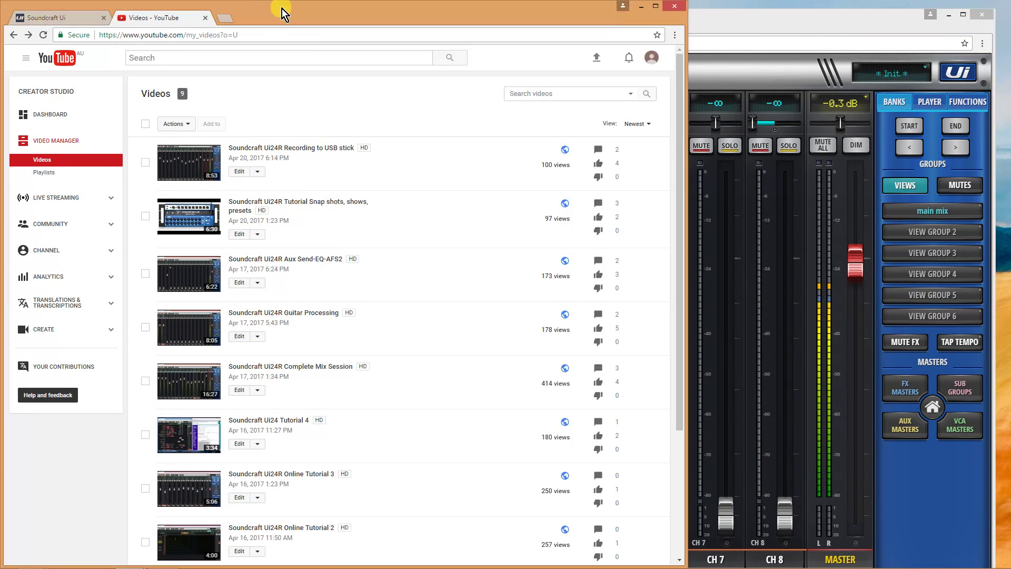
{"action": "left_click", "coordinate": [205, 19]}
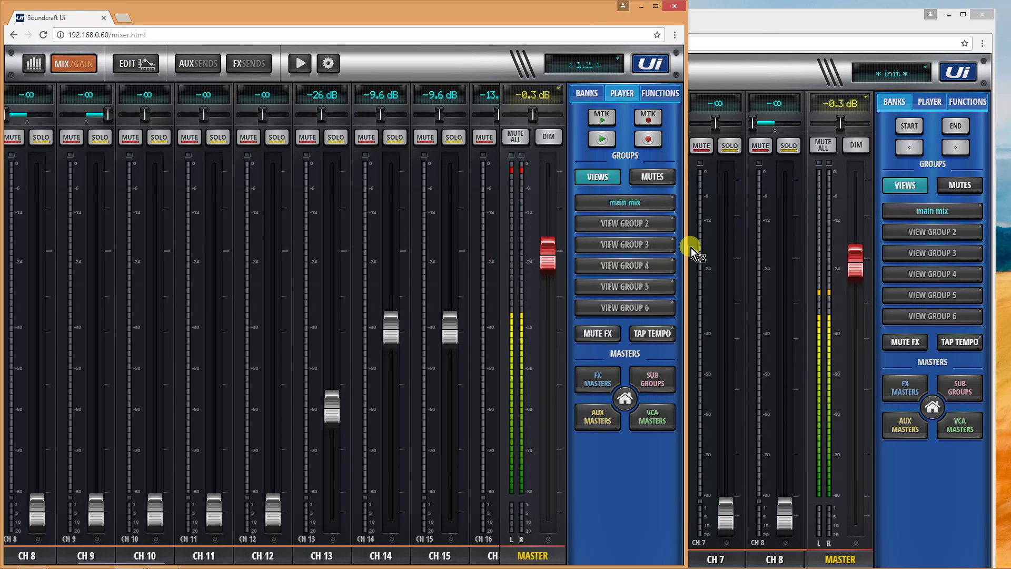
{"action": "left_click_drag", "start_coordinate": [684, 252], "coordinate": [601, 194]}
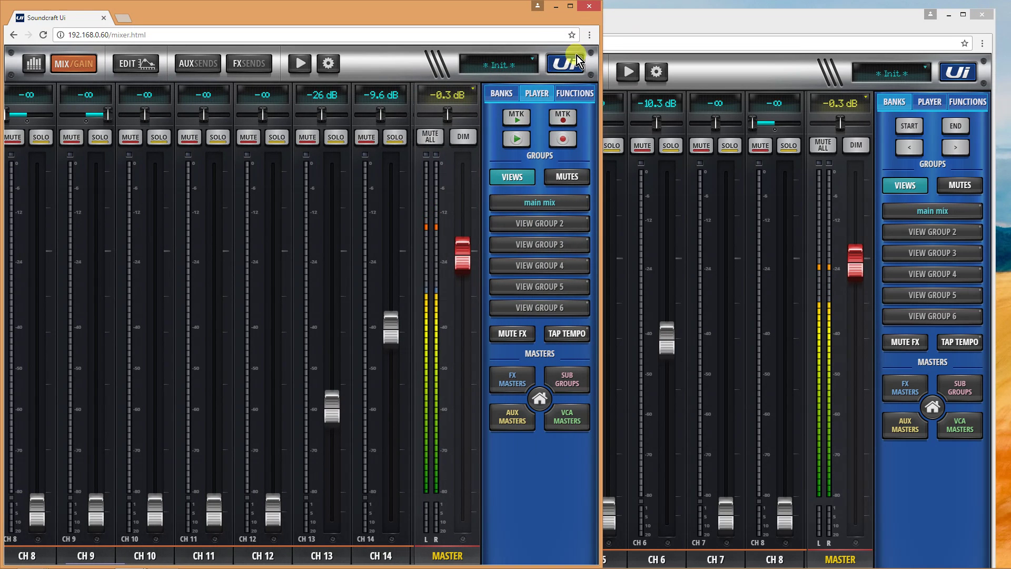
{"action": "left_click", "coordinate": [589, 35]}
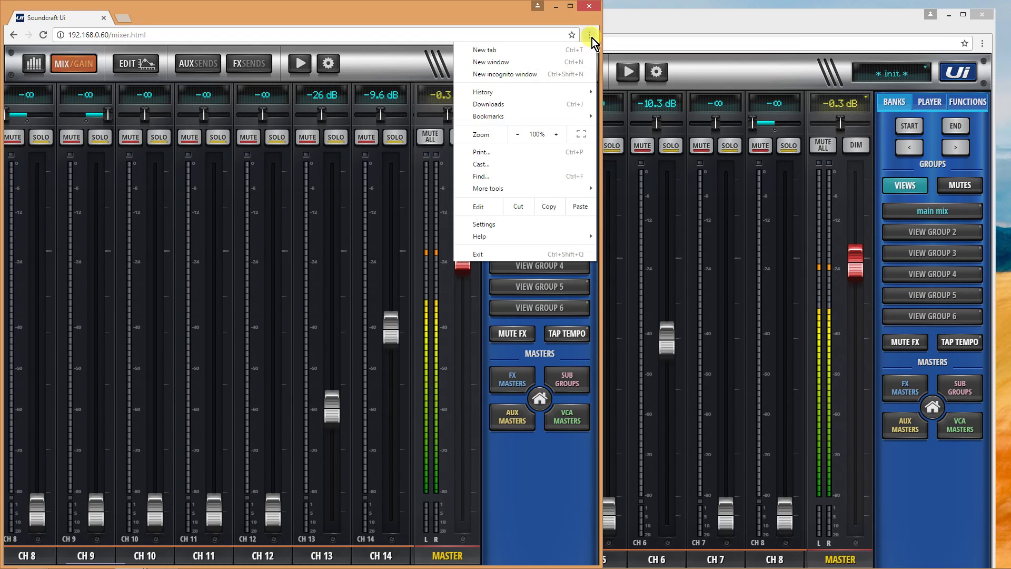
{"action": "left_click", "coordinate": [514, 134]}
{"action": "left_click", "coordinate": [513, 134]}
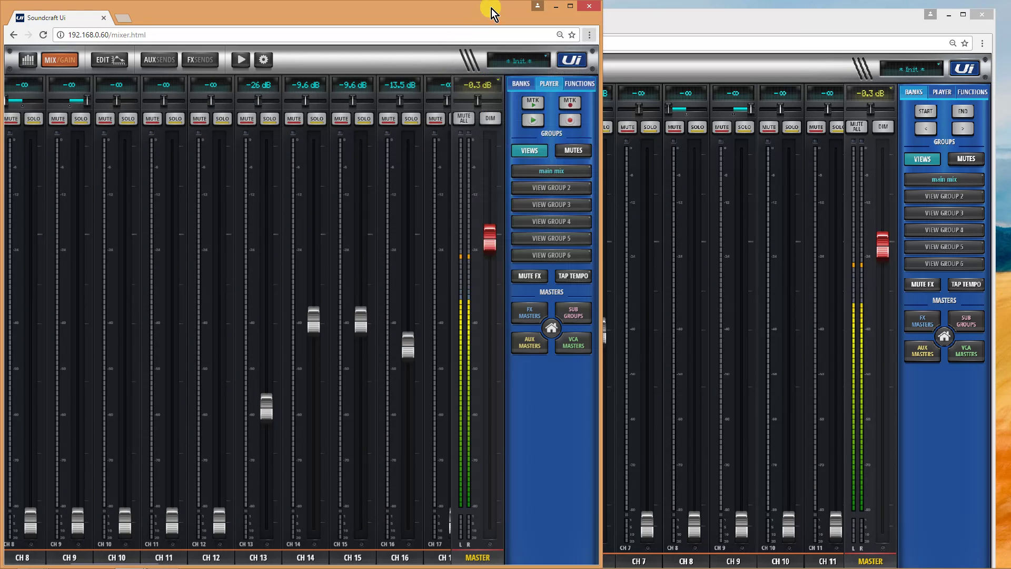
Shorten and narrow the left mixer window to fit the top-left area
{"action": "mouse_move", "coordinate": [484, 1]}
{"action": "left_mouse_down"}
{"action": "mouse_move", "coordinate": [490, 172]}
{"action": "mouse_move", "coordinate": [478, 108]}
{"action": "mouse_move", "coordinate": [491, 27]}
{"action": "mouse_move", "coordinate": [474, 17]}
{"action": "left_mouse_up"}
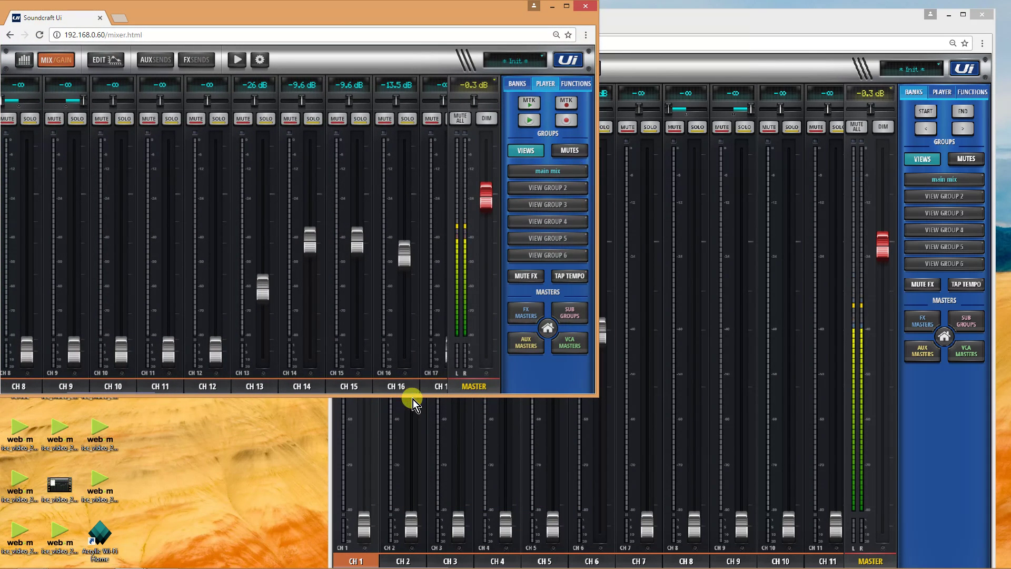
{"action": "left_click_drag", "start_coordinate": [410, 396], "coordinate": [408, 317]}
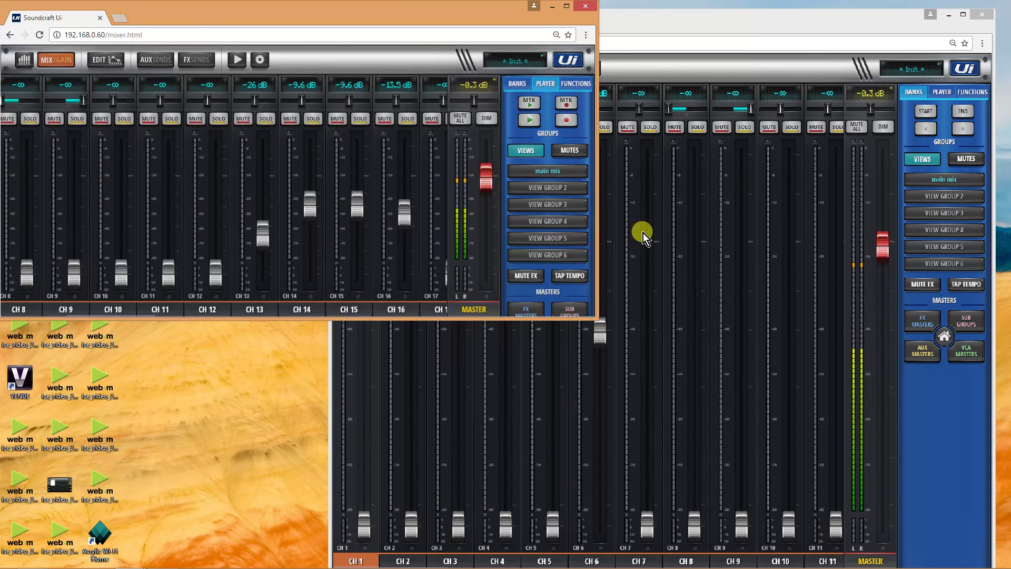
{"action": "left_click_drag", "start_coordinate": [597, 220], "coordinate": [436, 205]}
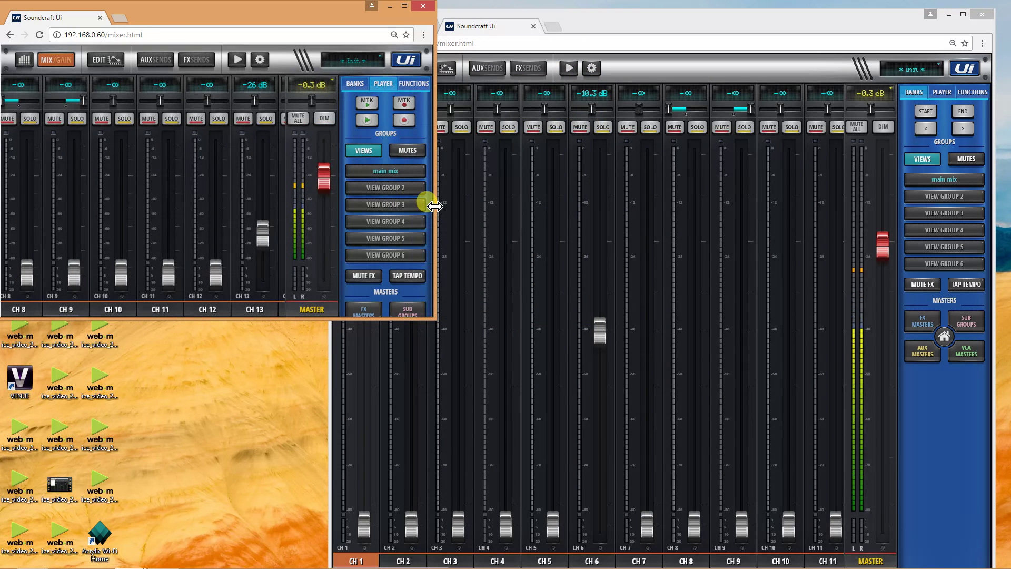
Show the CH 6 EQ editor in the left window and move the right mixer down
{"action": "left_click", "coordinate": [105, 59]}
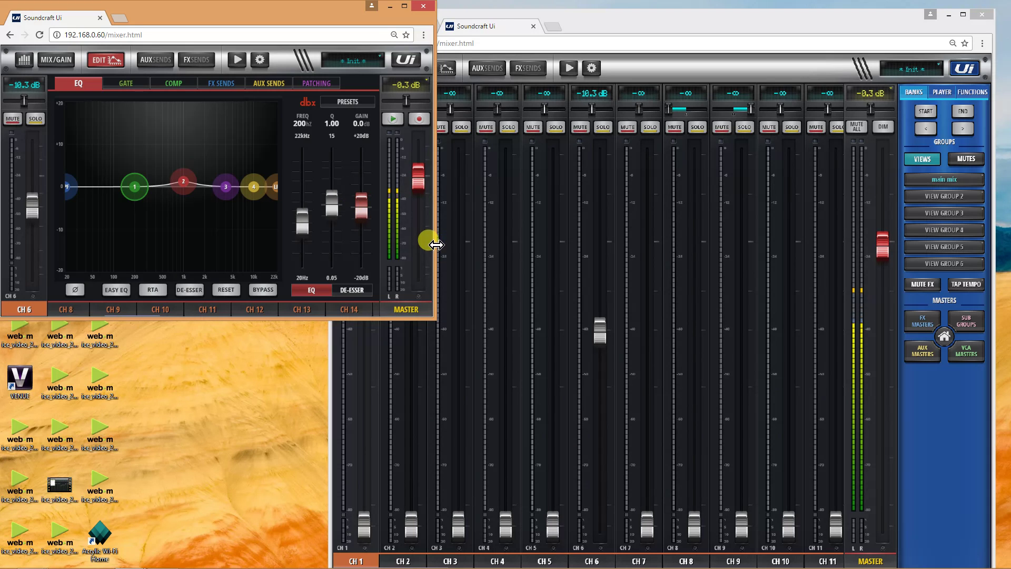
{"action": "left_click_drag", "start_coordinate": [434, 239], "coordinate": [463, 248]}
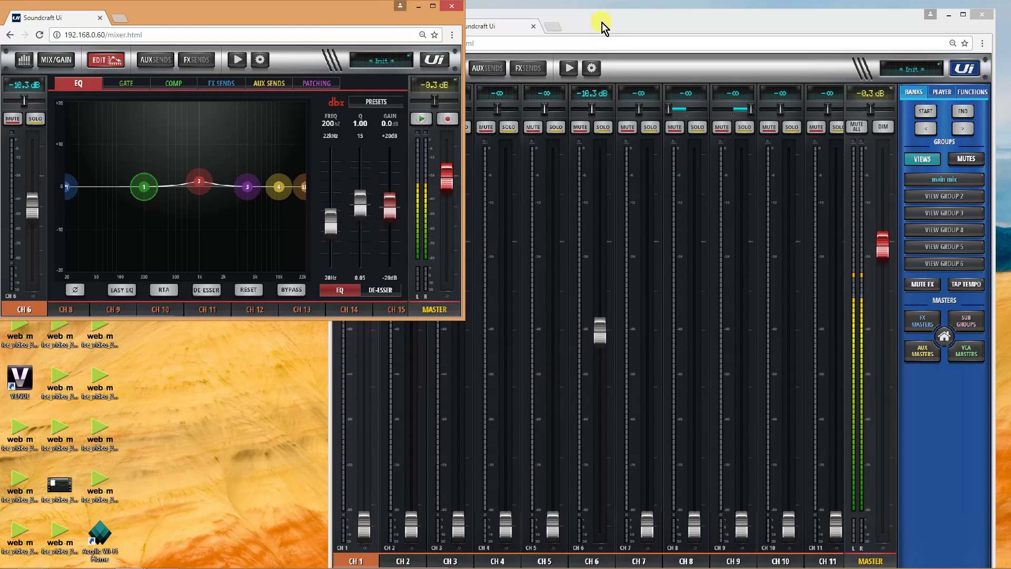
{"action": "left_click_drag", "start_coordinate": [601, 23], "coordinate": [600, 193]}
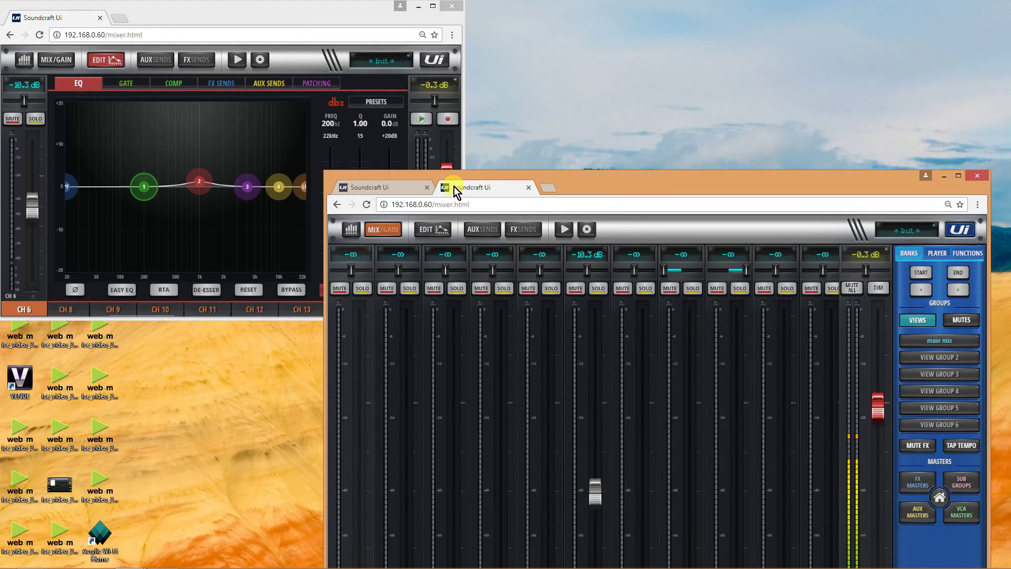
Tear the second tab into its own top window and enlarge the lower mixer to CH 1–18
{"action": "left_click_drag", "start_coordinate": [460, 190], "coordinate": [525, 50]}
{"action": "left_click", "coordinate": [469, 175]}
{"action": "left_click_drag", "start_coordinate": [493, 183], "coordinate": [173, 285]}
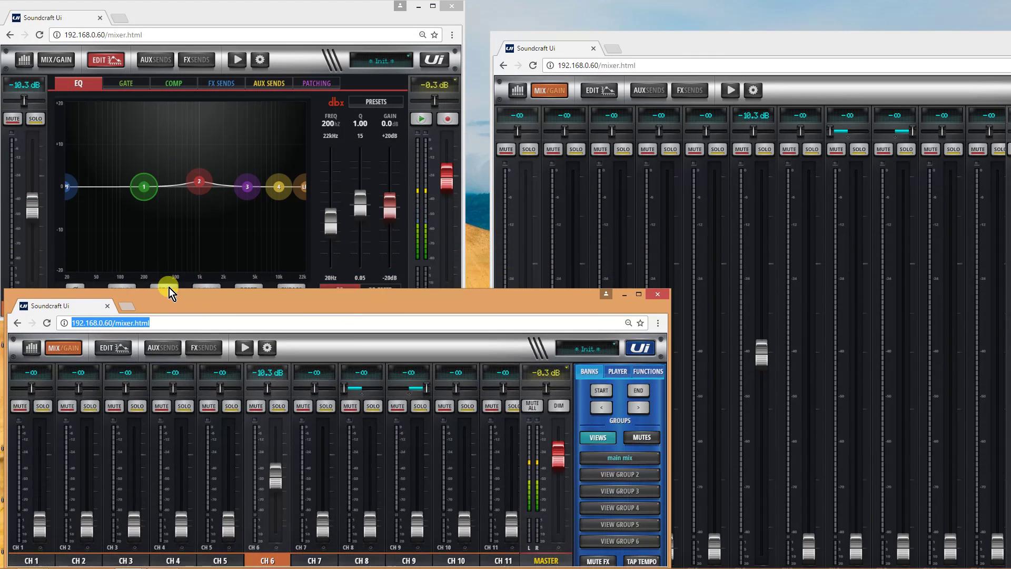
{"action": "left_click_drag", "start_coordinate": [668, 417], "coordinate": [1006, 420]}
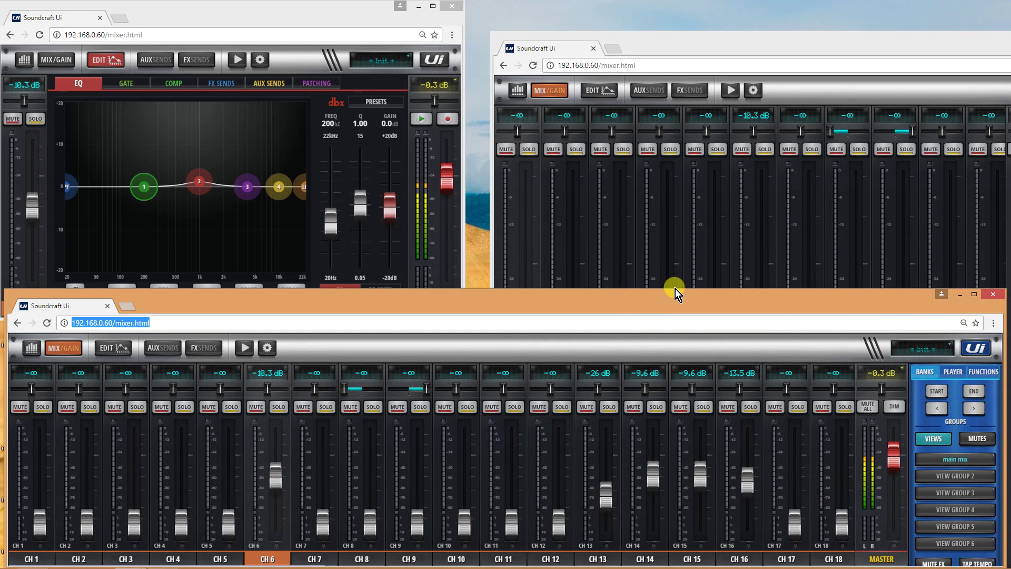
{"action": "left_click_drag", "start_coordinate": [674, 290], "coordinate": [679, 249]}
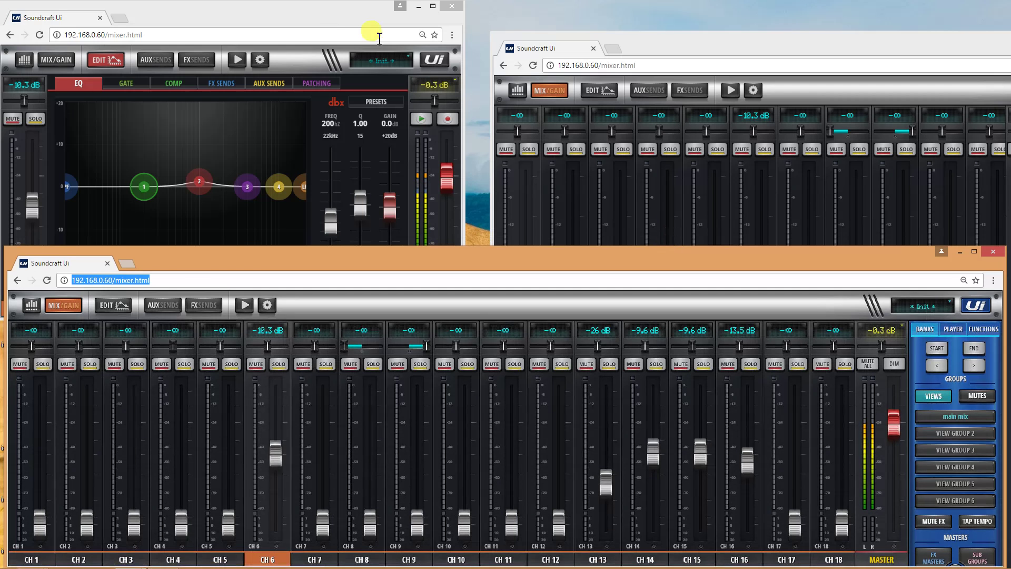
Position and narrow the top-right mixer window beside the EQ window
{"action": "left_click", "coordinate": [280, 14]}
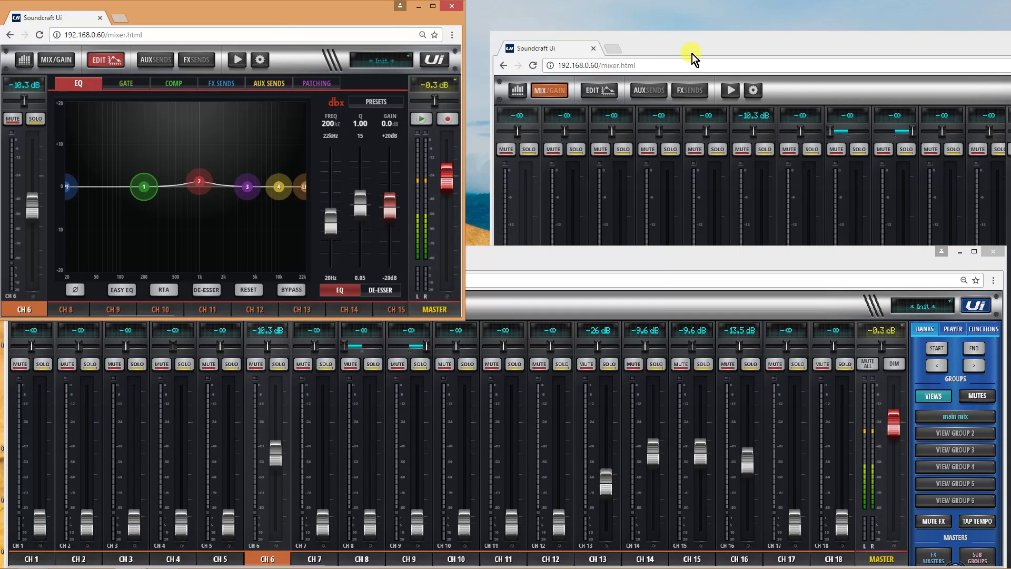
{"action": "left_click_drag", "start_coordinate": [692, 54], "coordinate": [432, 42]}
{"action": "left_click_drag", "start_coordinate": [517, 17], "coordinate": [634, 25]}
{"action": "left_click_drag", "start_coordinate": [335, 191], "coordinate": [492, 188]}
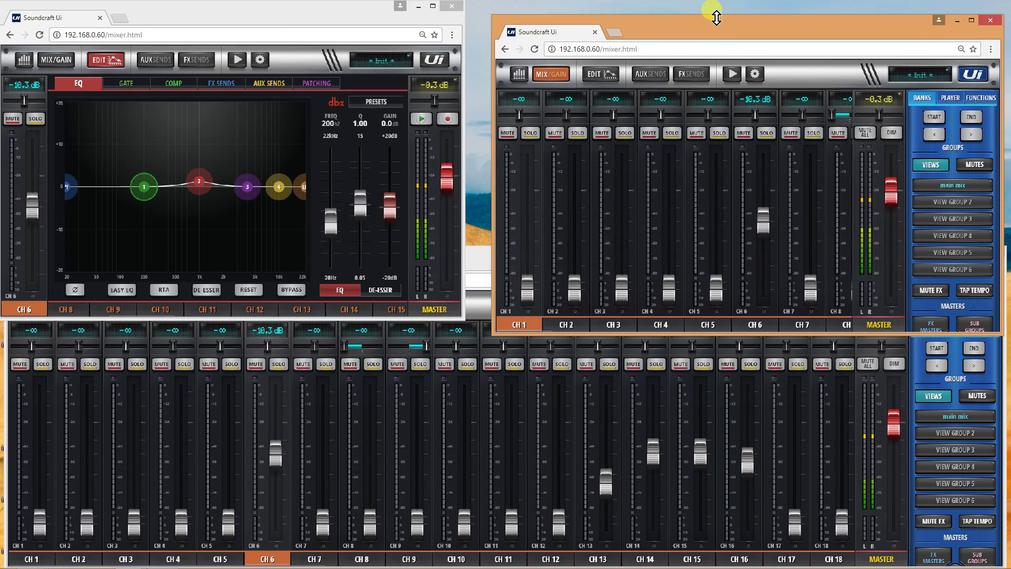
Dock the right window top-right with the compressor editor showing, then raise the full mixer with Alt+Tab
{"action": "left_click_drag", "start_coordinate": [715, 21], "coordinate": [697, 9]}
{"action": "left_click", "coordinate": [580, 60]}
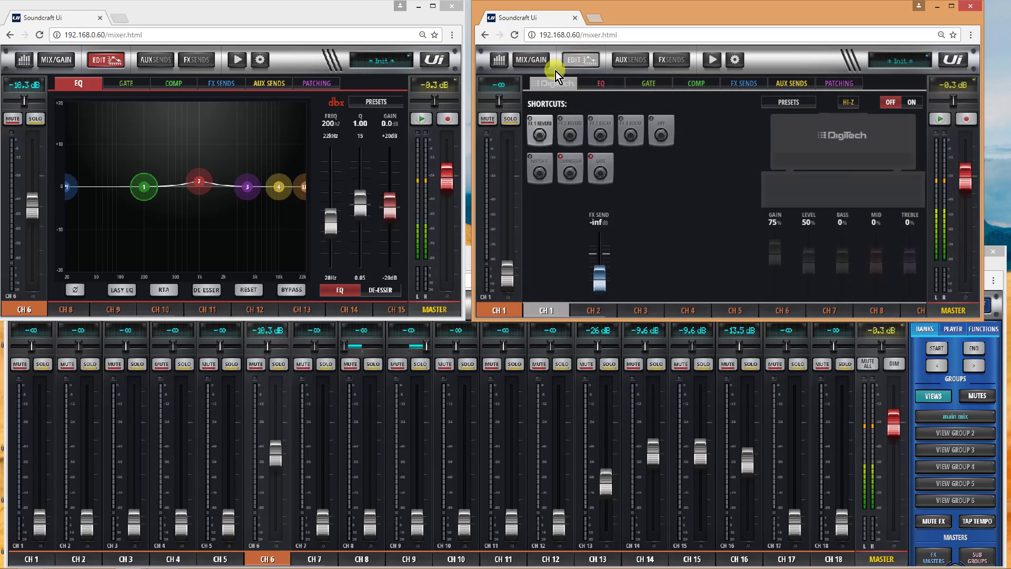
{"action": "left_click", "coordinate": [684, 86]}
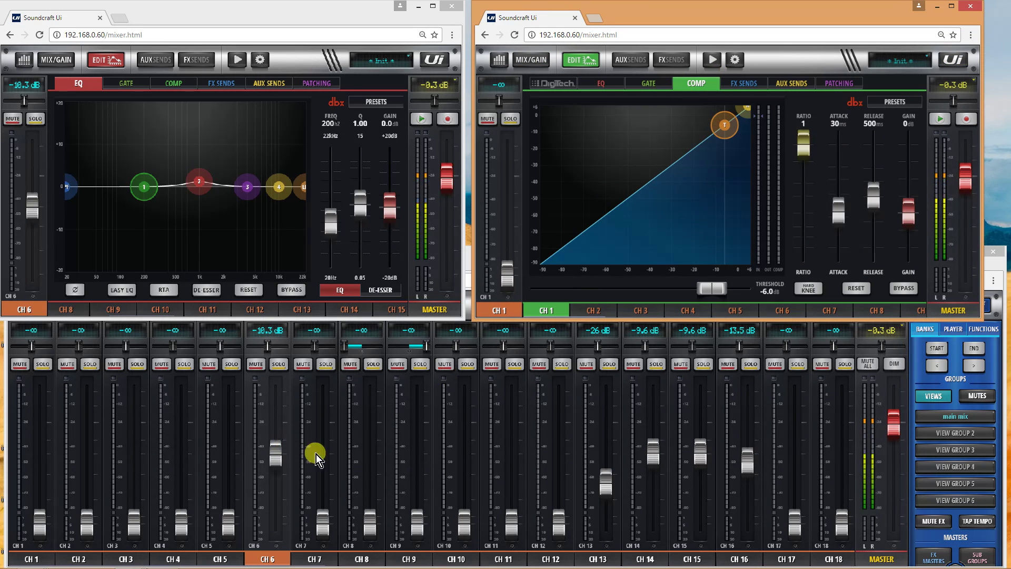
{"action": "key", "text": "alt+Tab"}
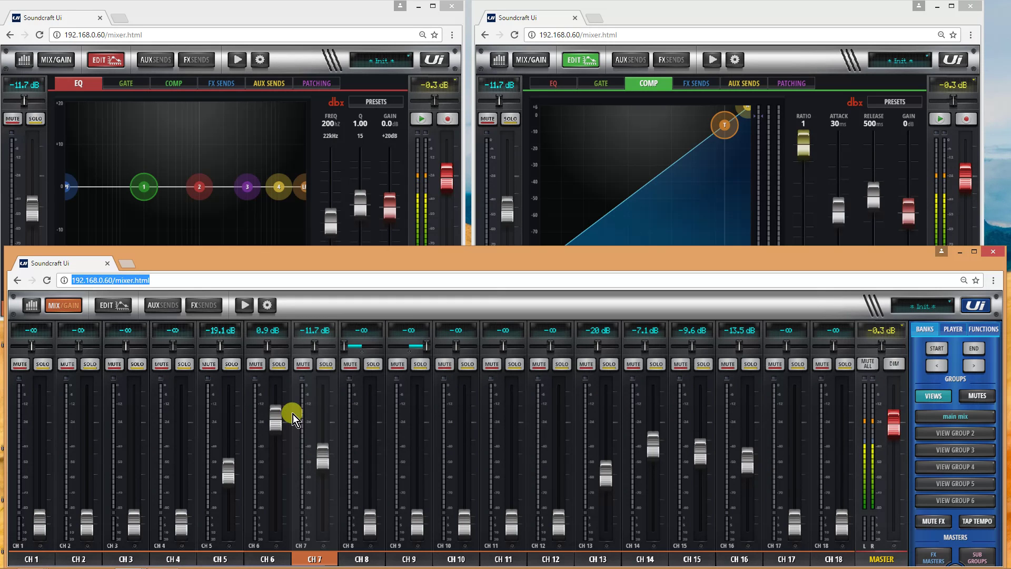
Switch the selection between channels 6 and 5 to show the editors following it
{"action": "left_click", "coordinate": [277, 427]}
{"action": "left_click", "coordinate": [233, 473]}
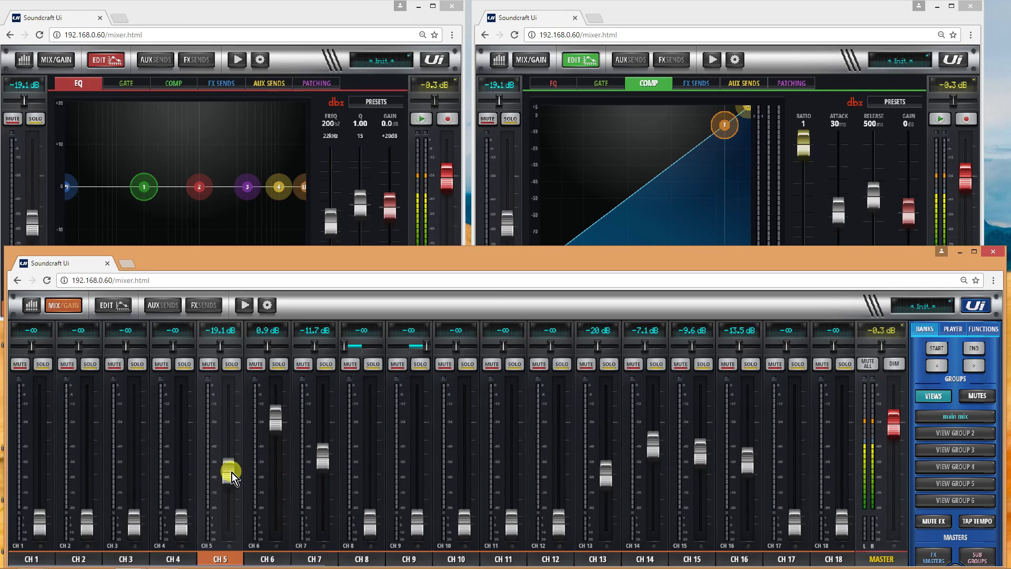
{"action": "left_click", "coordinate": [274, 425]}
On channel 7, boost EQ band 2 to +8.4 dB near 981 Hz; set threshold -34.3 dB, ratio 2.7
{"action": "left_click", "coordinate": [321, 459]}
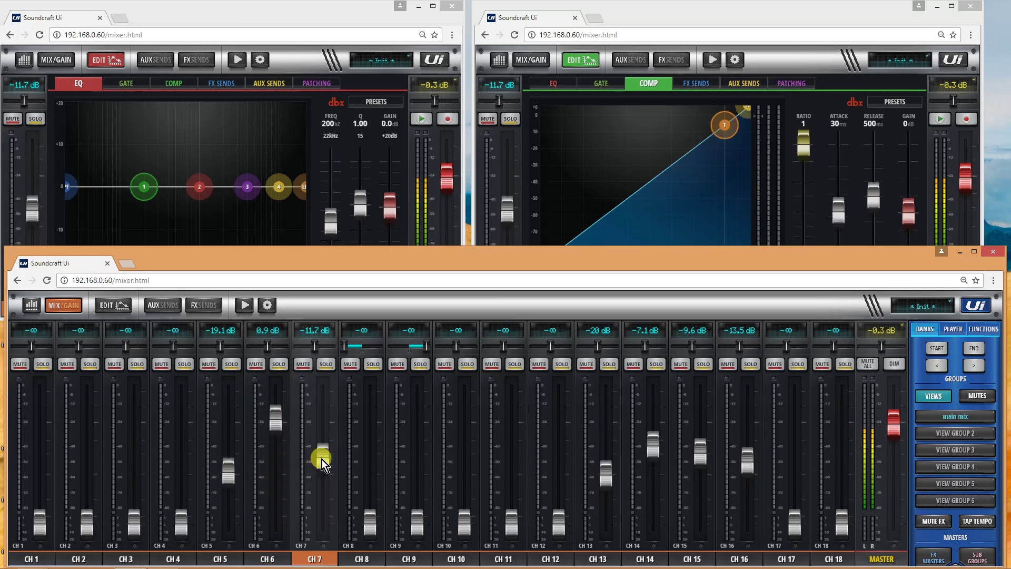
{"action": "left_click_drag", "start_coordinate": [200, 185], "coordinate": [199, 149]}
{"action": "left_click", "coordinate": [677, 174]}
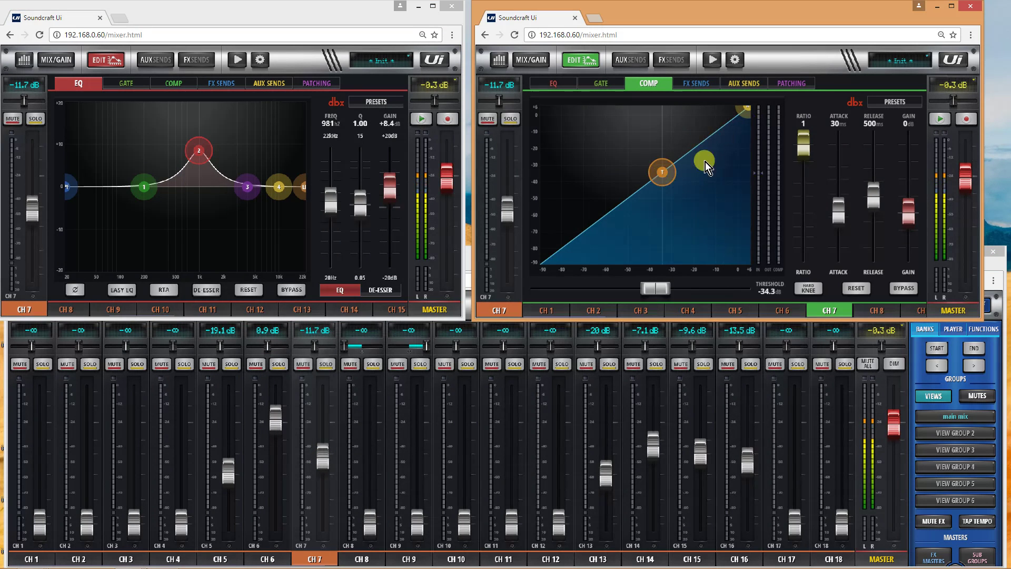
{"action": "left_click_drag", "start_coordinate": [743, 116], "coordinate": [747, 149]}
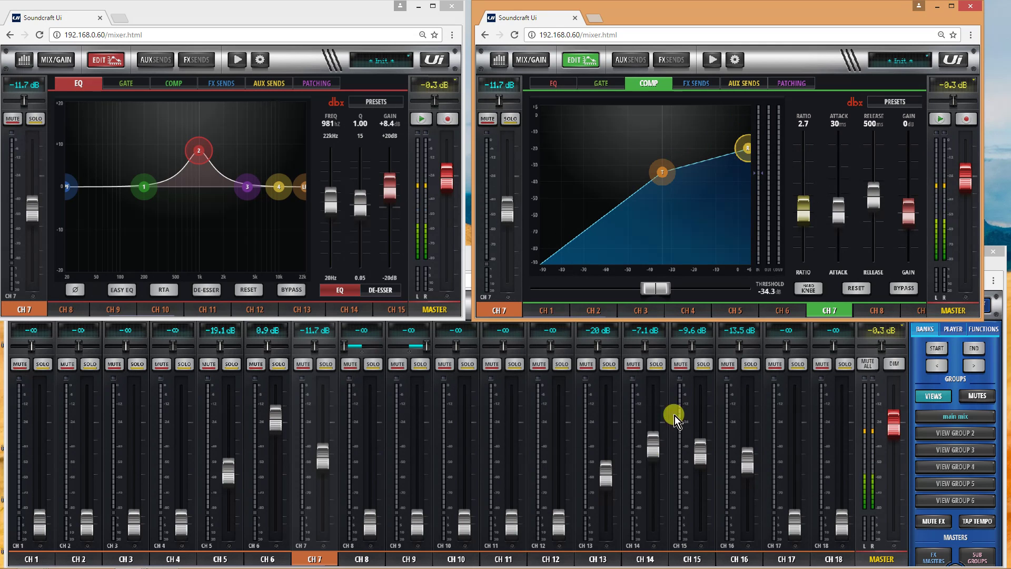
Select channel 14, raise both editors, then set channel 6 to -5.2 dB and channel 4 to -33 dB
{"action": "left_click", "coordinate": [662, 453]}
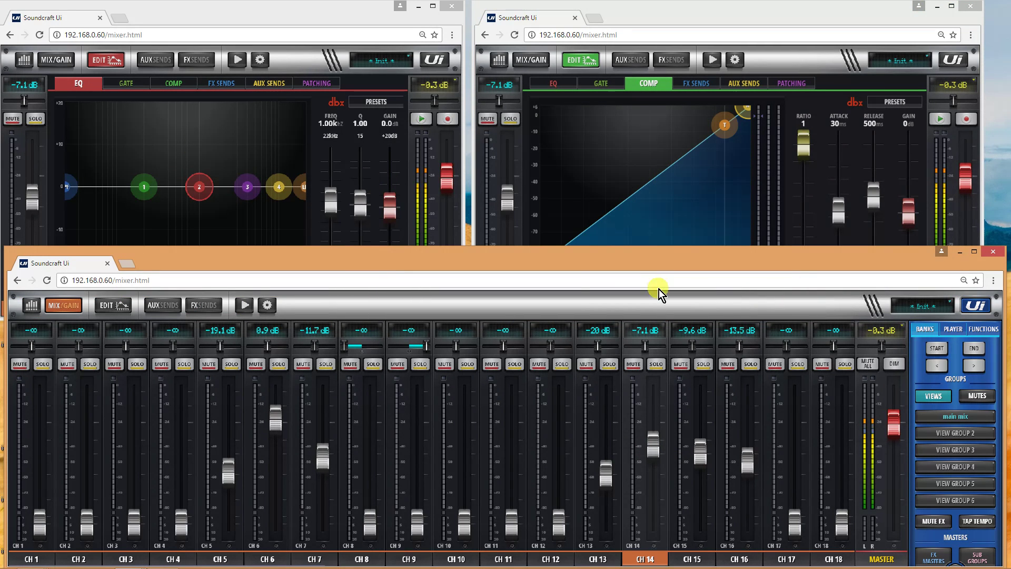
{"action": "left_click", "coordinate": [304, 7]}
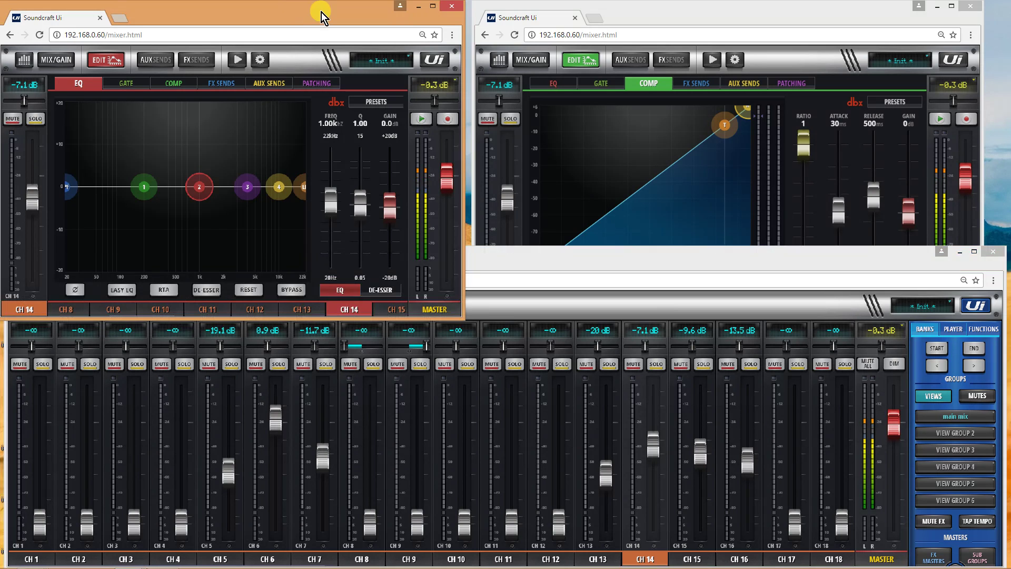
{"action": "left_click", "coordinate": [639, 19]}
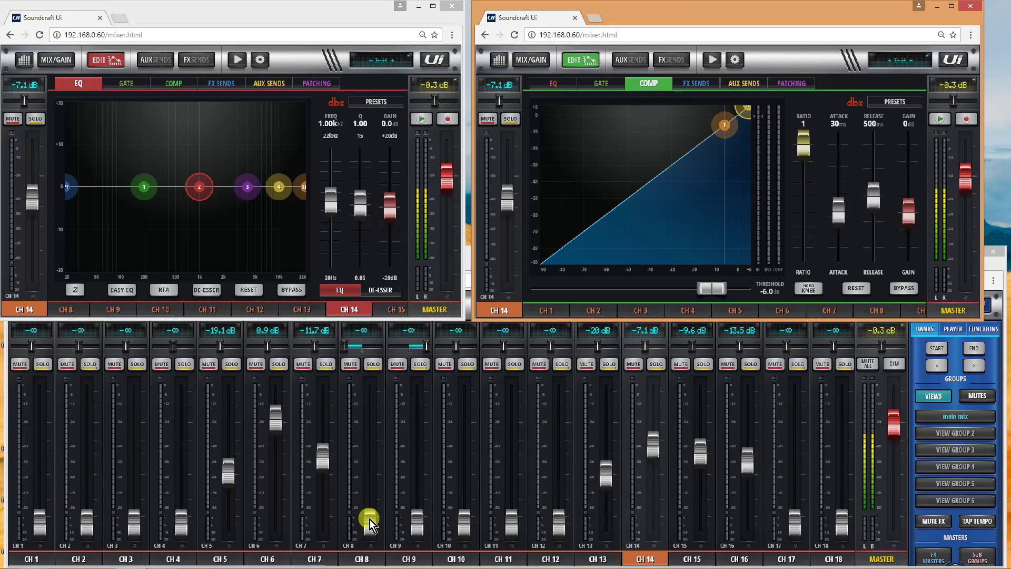
{"action": "left_click_drag", "start_coordinate": [277, 424], "coordinate": [277, 445]}
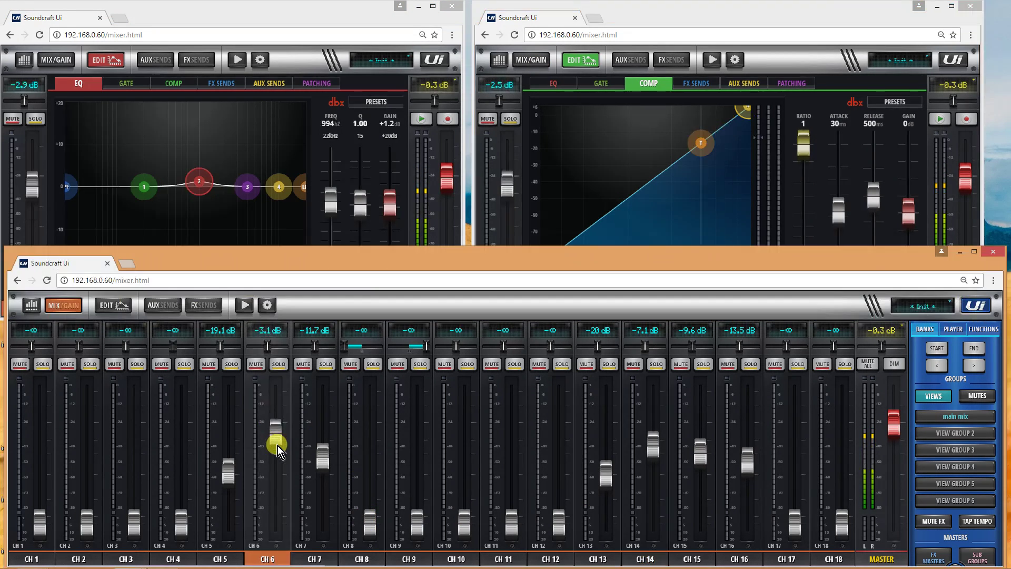
{"action": "left_click", "coordinate": [228, 477]}
{"action": "left_click_drag", "start_coordinate": [182, 527], "coordinate": [180, 497]}
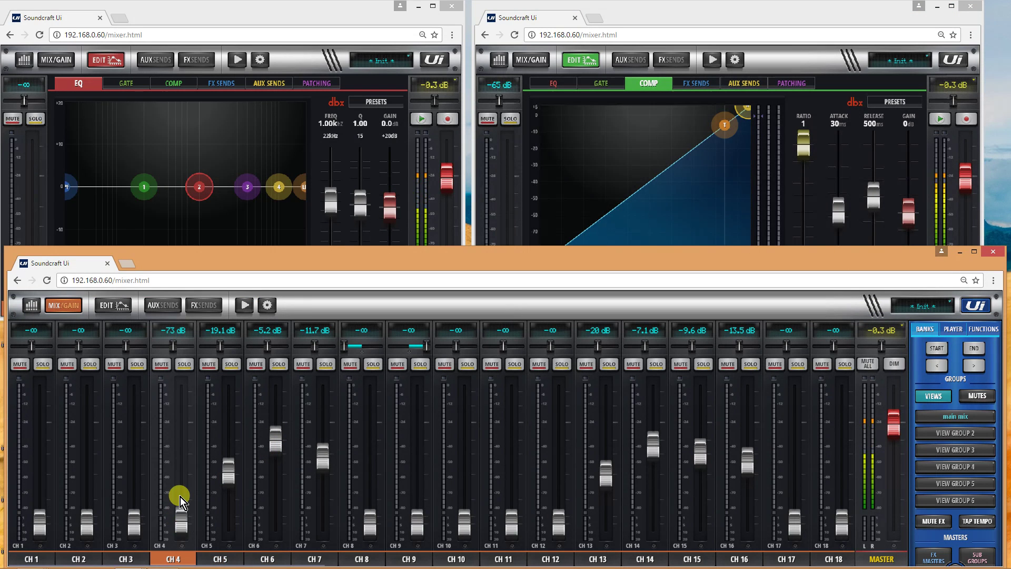
Open Settings in the EQ and compressor windows and scroll each down to Sync Selected Channel
{"action": "left_click", "coordinate": [258, 58]}
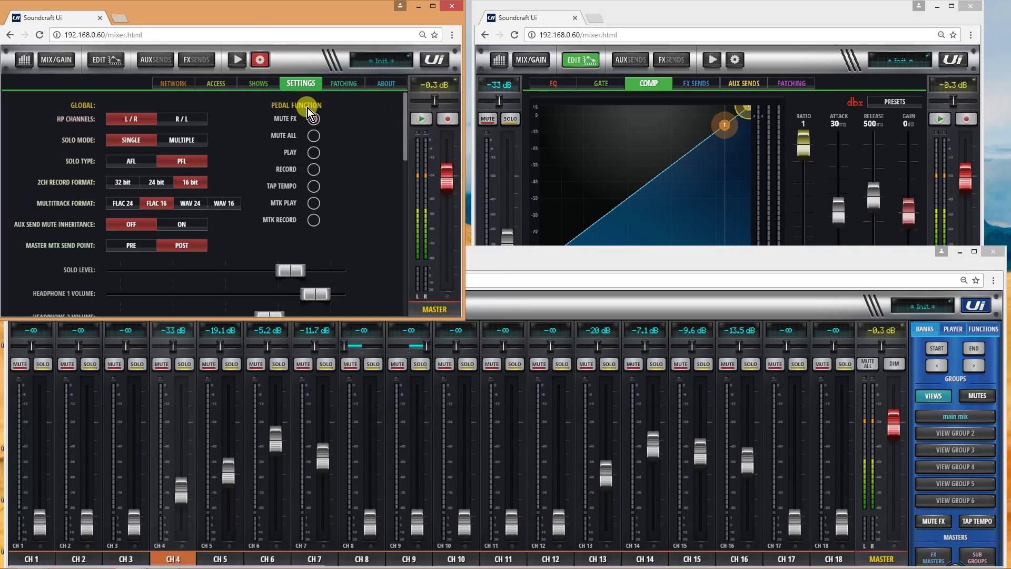
{"action": "scroll", "coordinate": [350, 203], "scroll_direction": "down", "scroll_amount": 2}
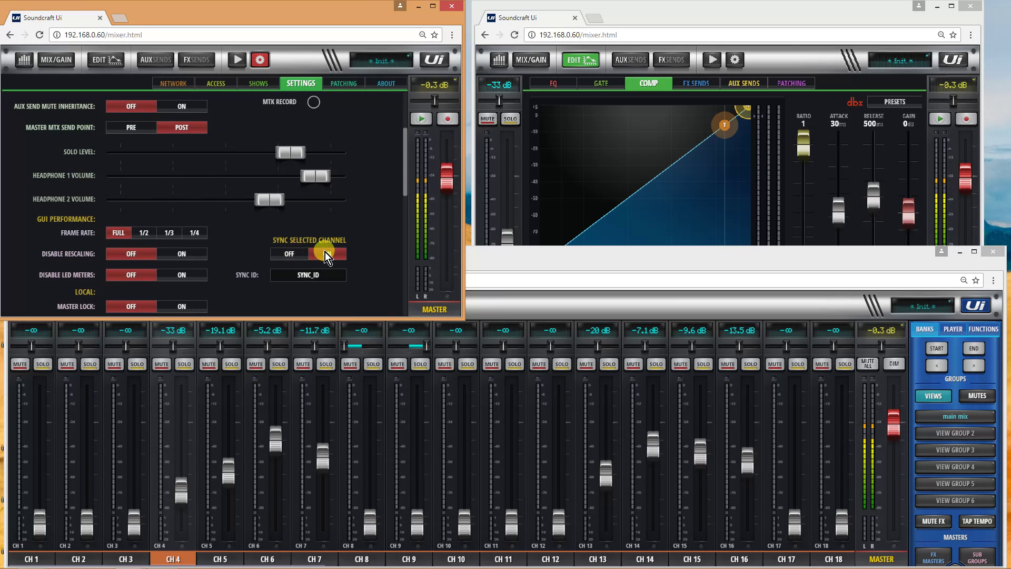
{"action": "left_click", "coordinate": [733, 64]}
{"action": "scroll", "coordinate": [830, 213], "scroll_direction": "down", "scroll_amount": 3}
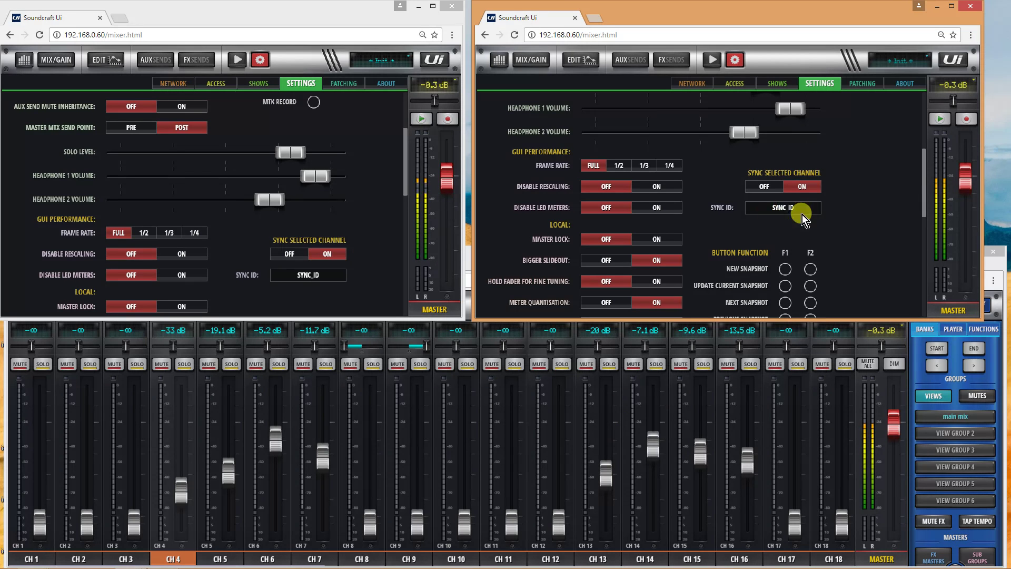
Return both editor windows from Settings to EDIT, select channel 8 in the mixer, and raise both editors
{"action": "left_click", "coordinate": [581, 61]}
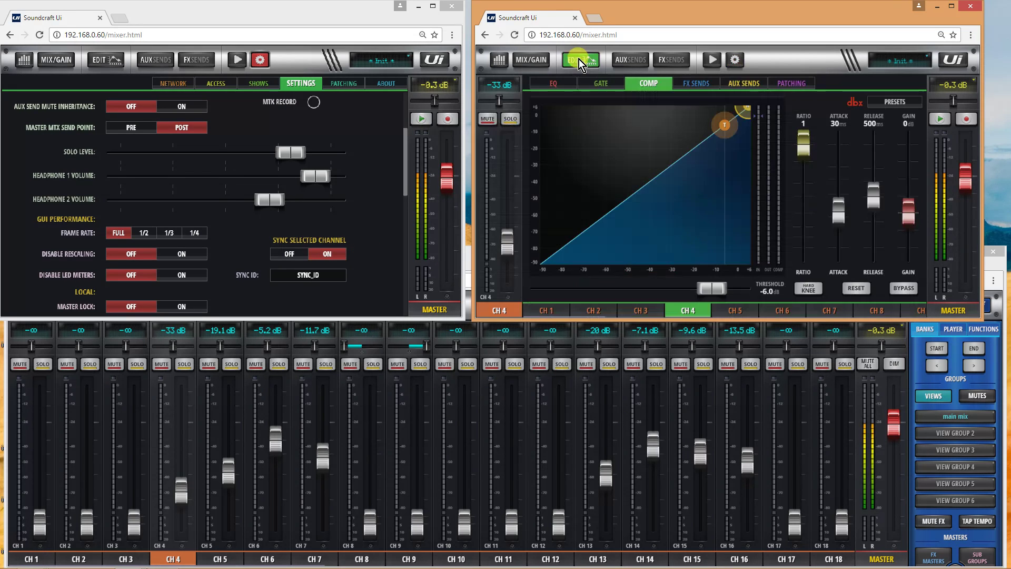
{"action": "left_click", "coordinate": [104, 58]}
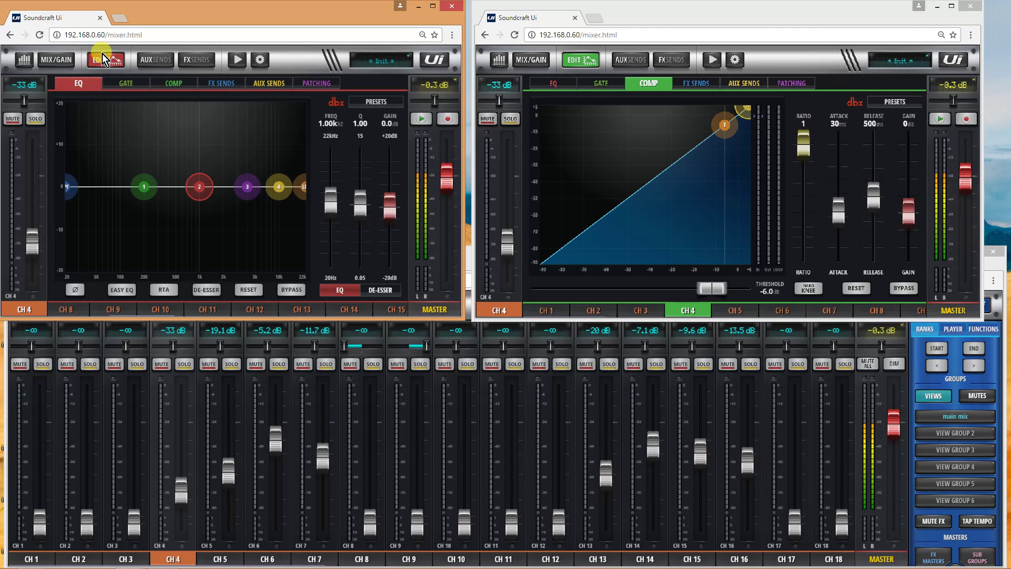
{"action": "left_click", "coordinate": [390, 418]}
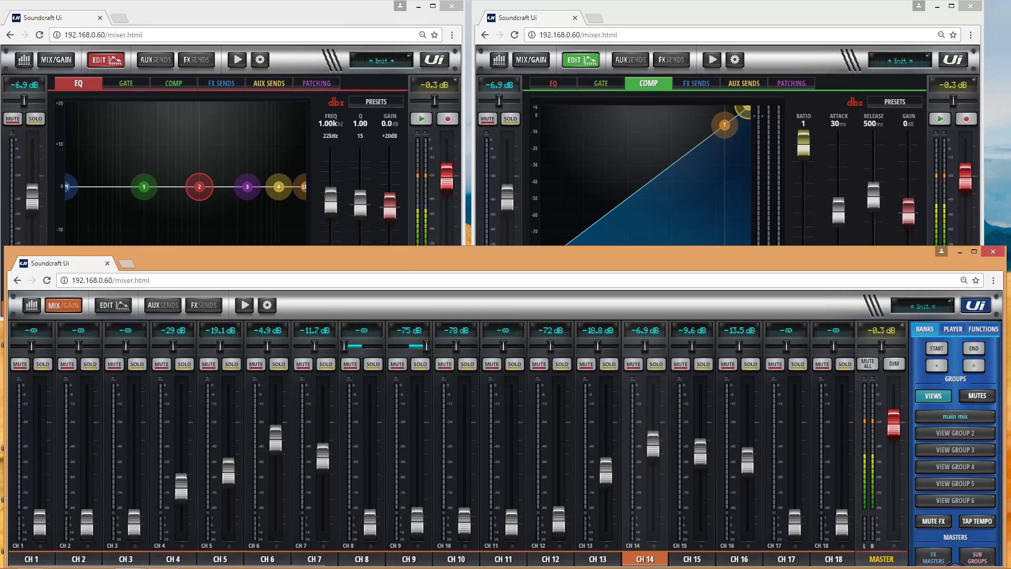
{"action": "left_click", "coordinate": [353, 14]}
{"action": "left_click", "coordinate": [652, 17]}
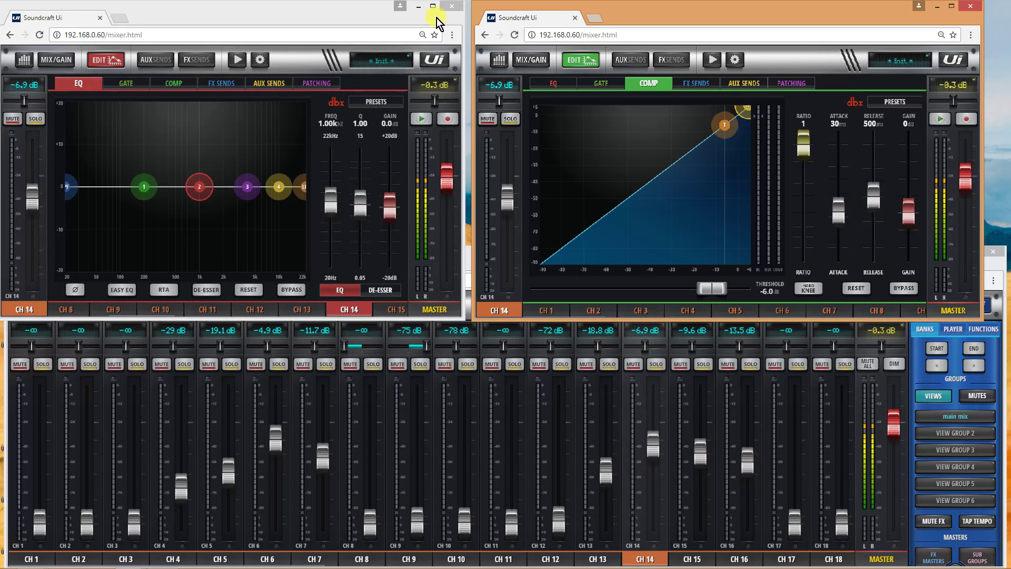
Zoom the browser pages out two steps to 67% from Chrome's menu
{"action": "left_click", "coordinate": [451, 35]}
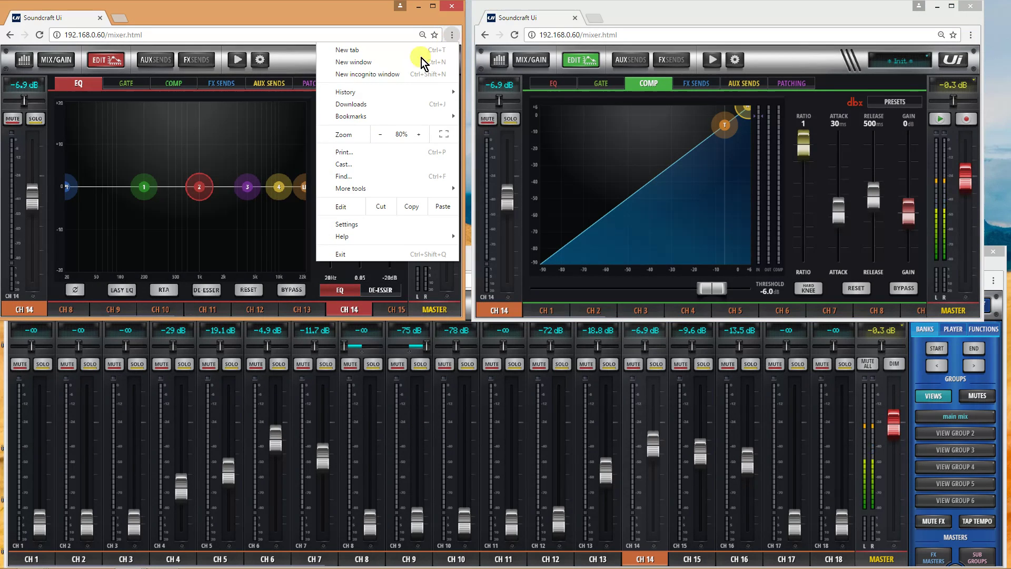
{"action": "left_click", "coordinate": [378, 137]}
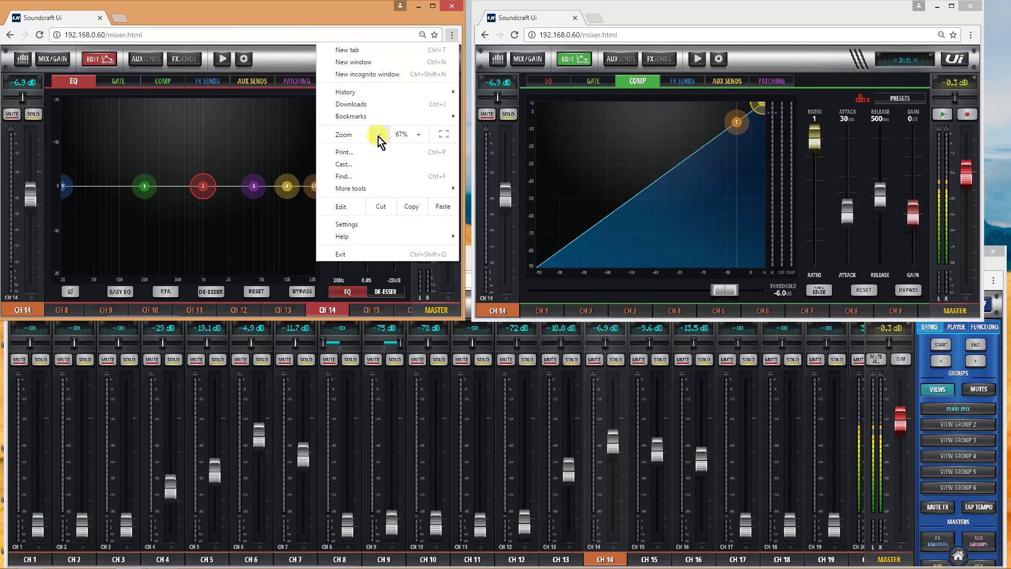
{"action": "left_click", "coordinate": [378, 137]}
{"action": "left_click", "coordinate": [427, 331]}
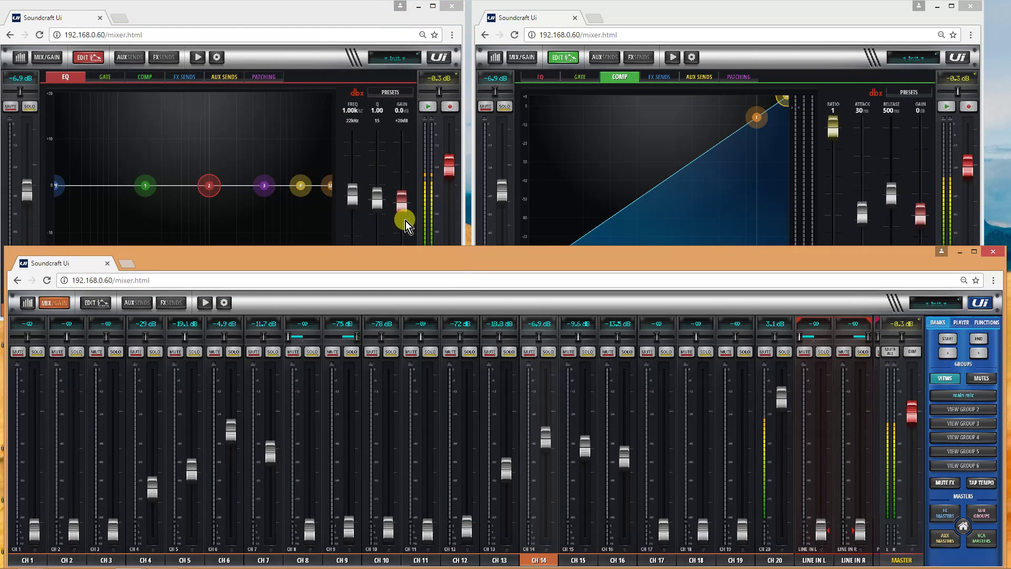
Shorten the EQ window and shrink the compressor window so both tile above the mixer
{"action": "left_click", "coordinate": [373, 216]}
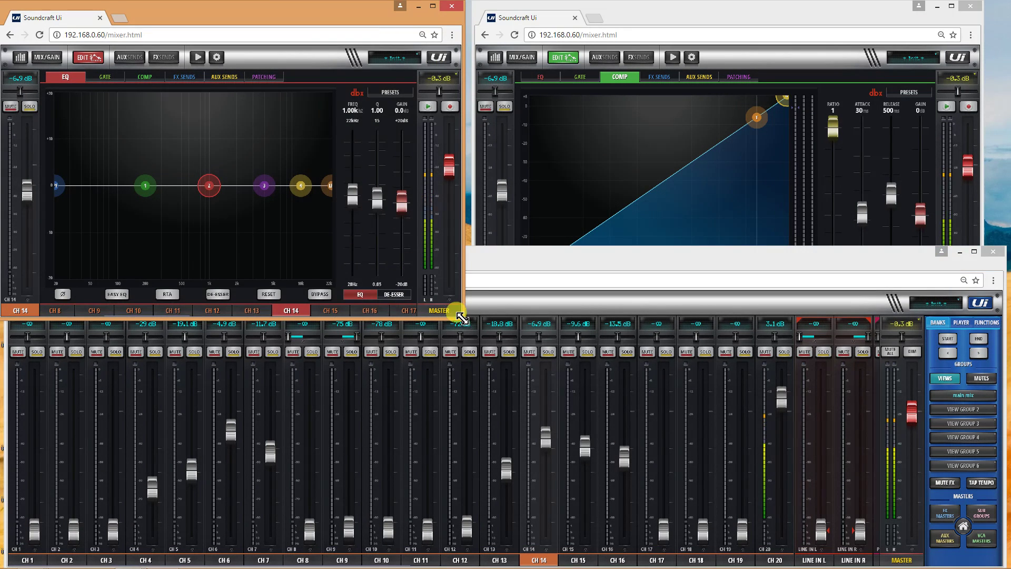
{"action": "left_click_drag", "start_coordinate": [465, 316], "coordinate": [466, 258]}
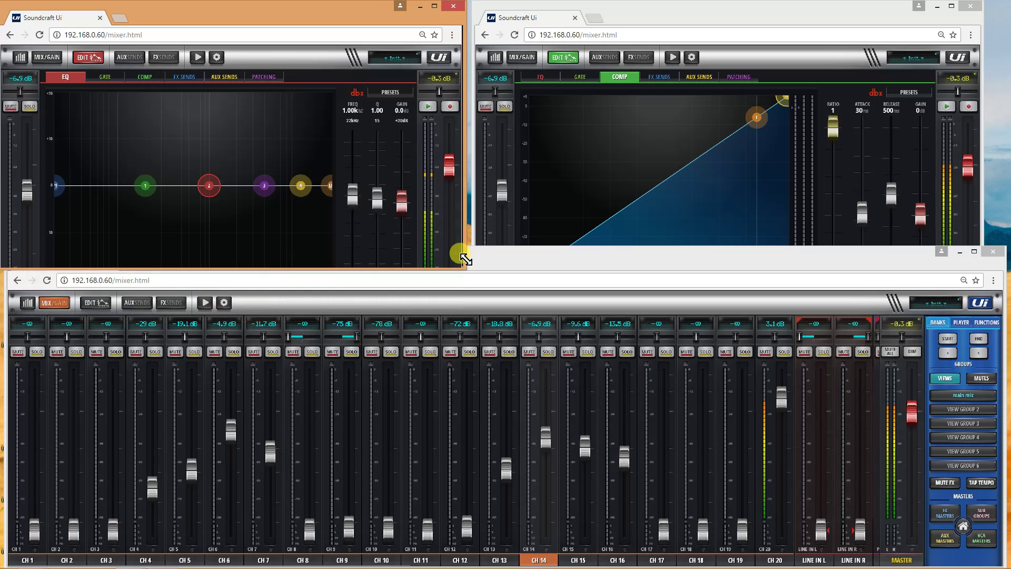
{"action": "left_click", "coordinate": [604, 174]}
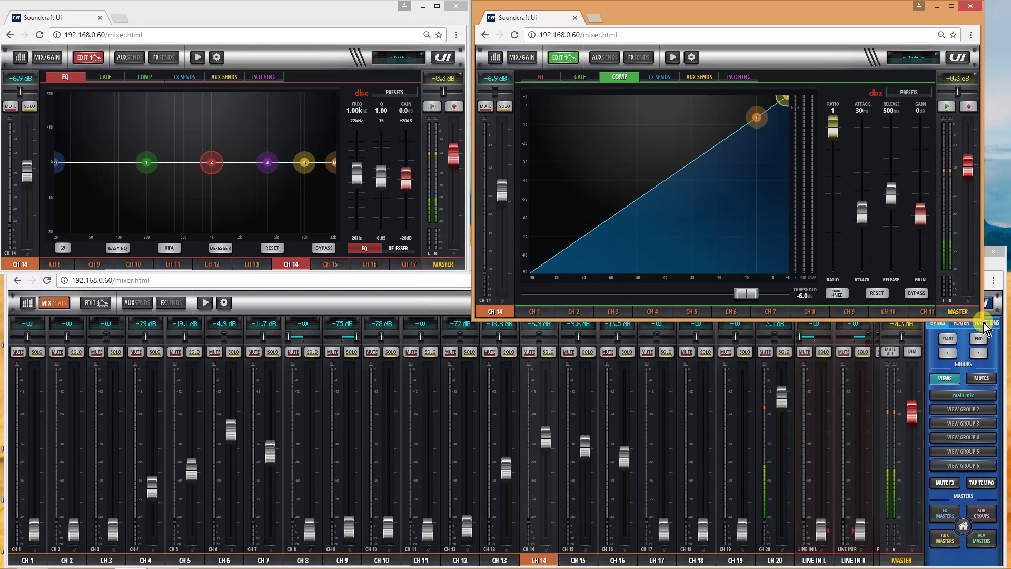
{"action": "left_click_drag", "start_coordinate": [980, 320], "coordinate": [945, 267]}
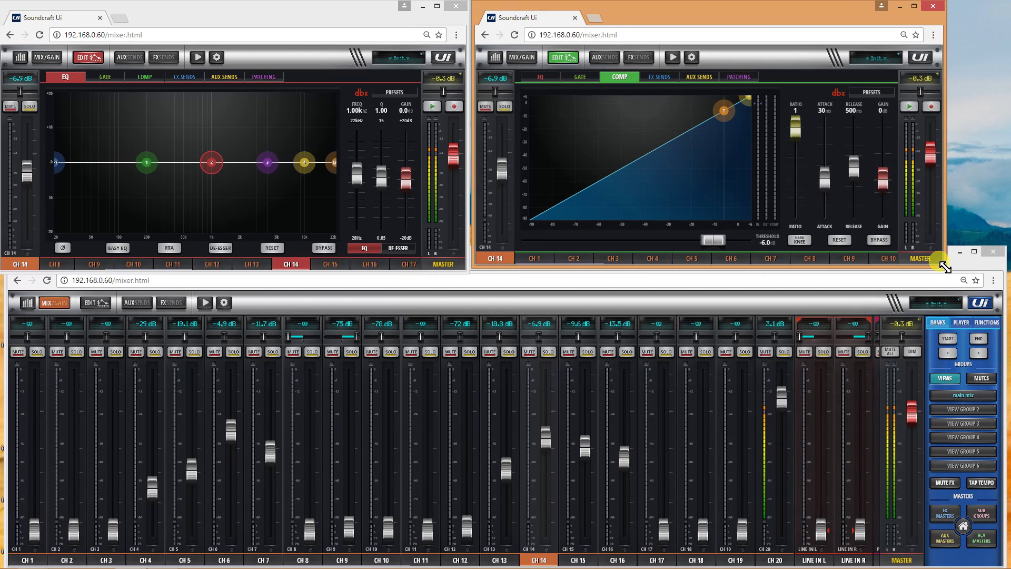
{"action": "left_click", "coordinate": [422, 412]}
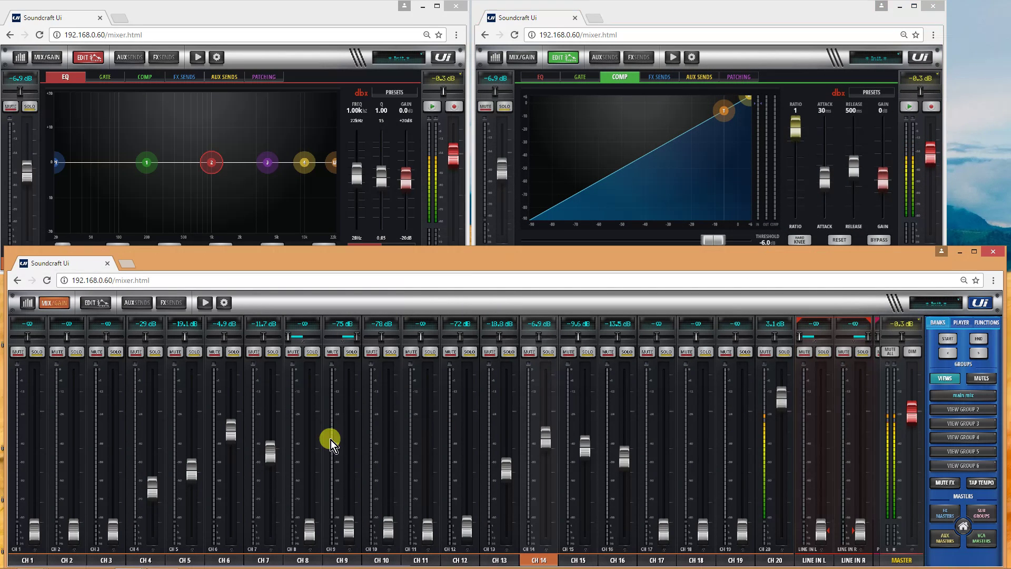
{"action": "left_click", "coordinate": [348, 9]}
{"action": "left_click", "coordinate": [659, 18]}
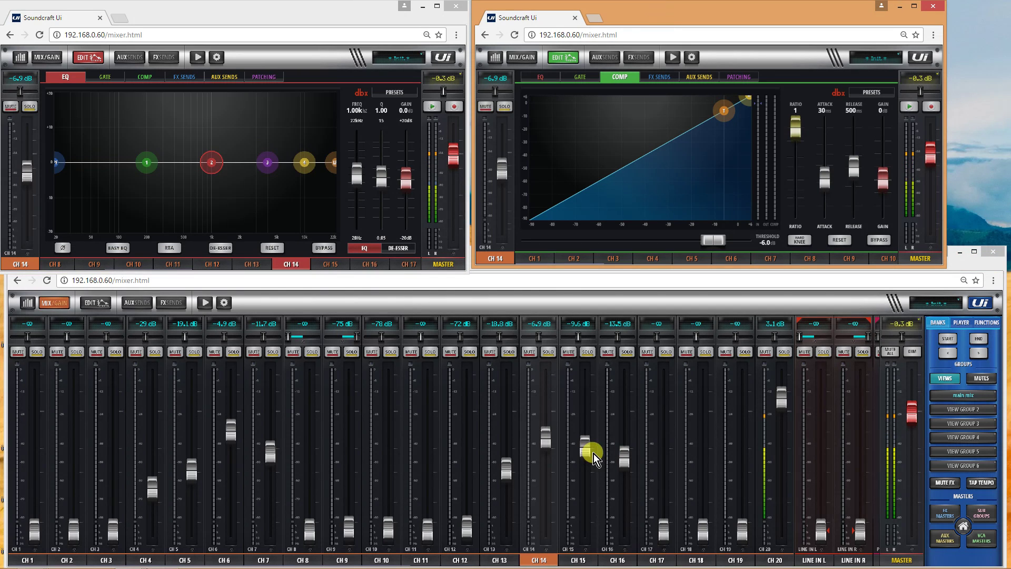